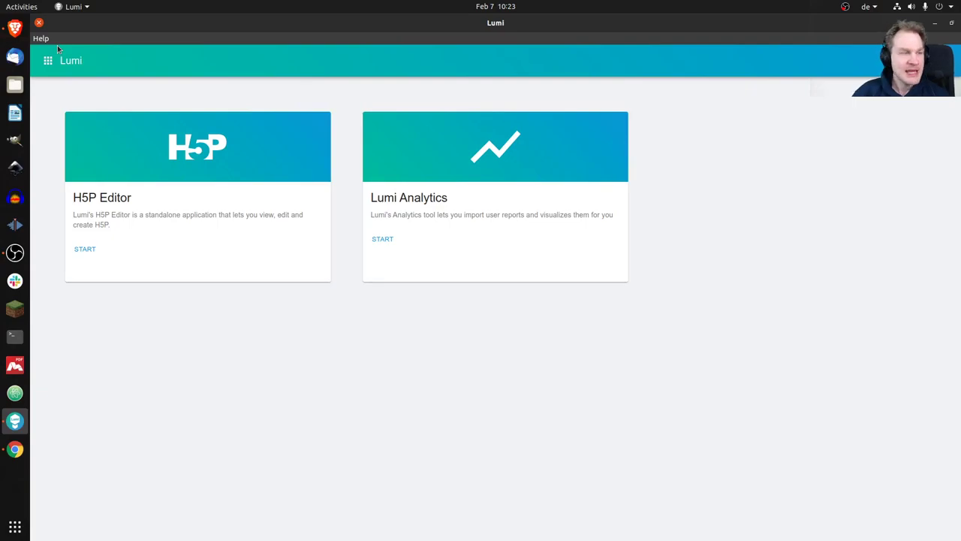
Close the Lumi desktop app and bring the Brave browser with the Lumi Education editor forward.
left_click(39, 22)
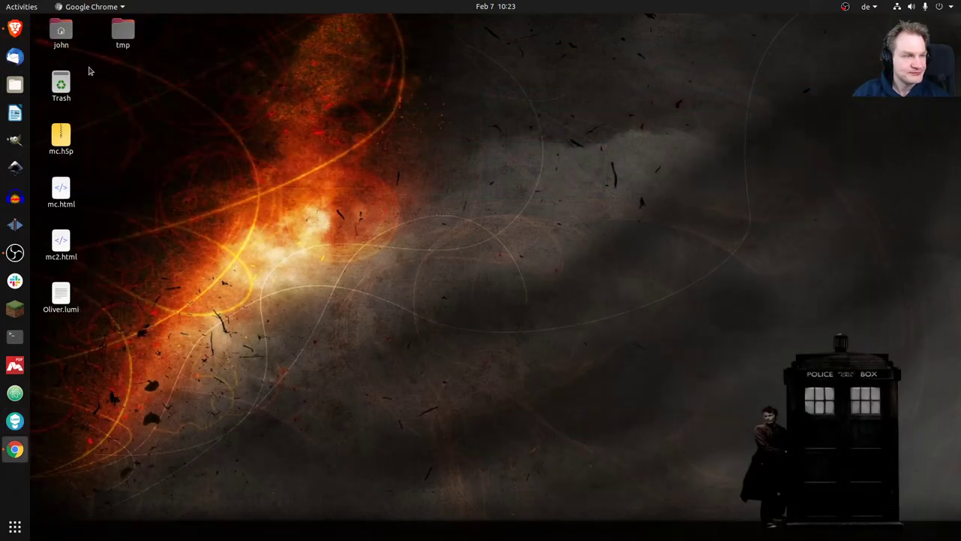
left_click(15, 28)
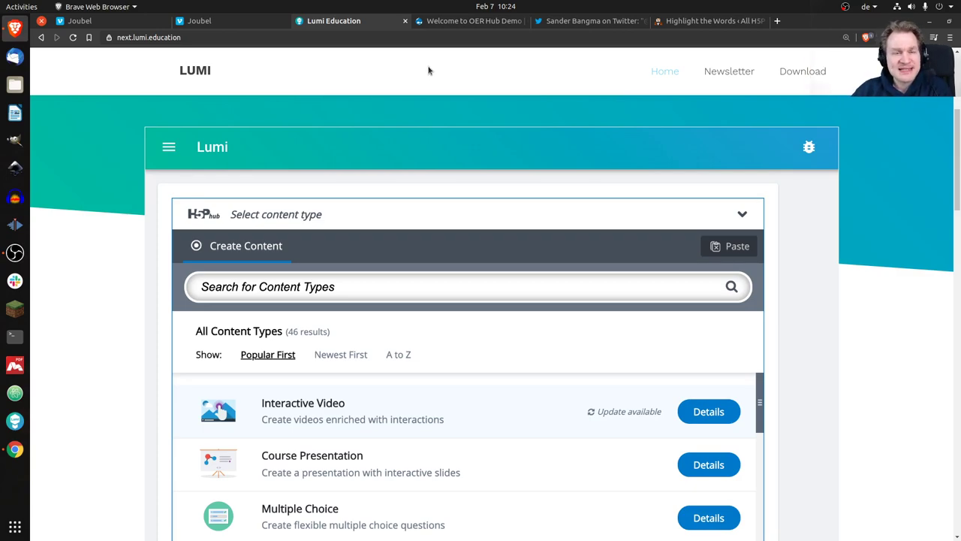
On the 'Welcome to OER Hub Demo' tab, begin adding new content to the site.
left_click(471, 21)
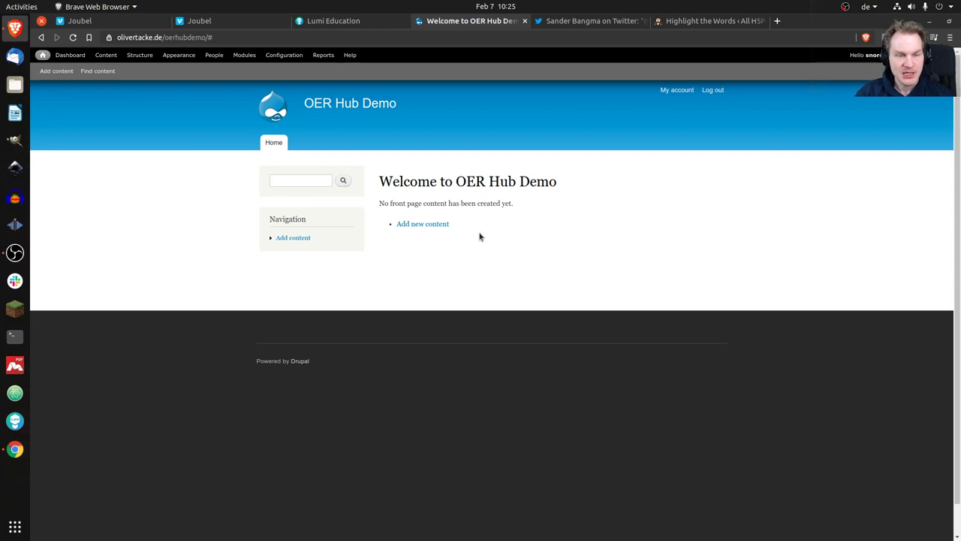
left_click(433, 226)
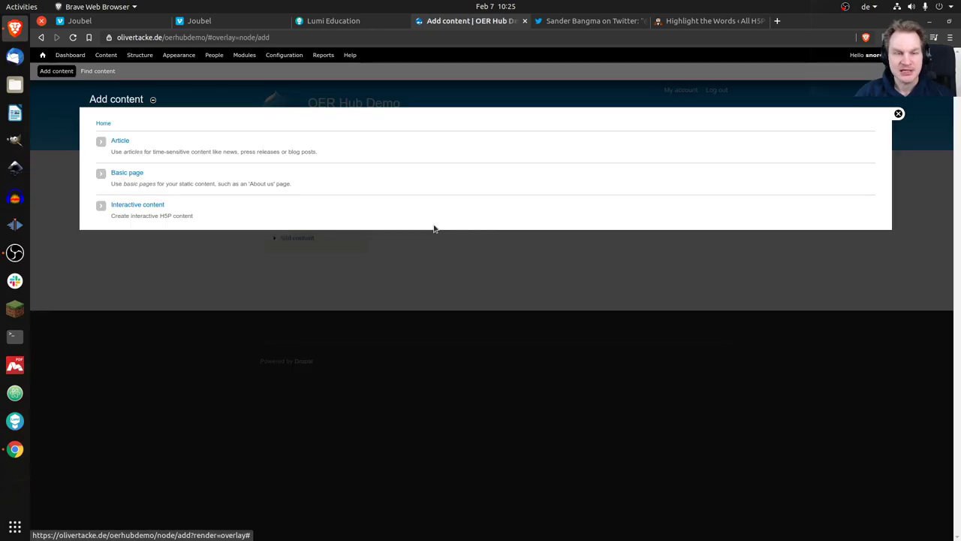
Choose Interactive content and show the H5P hub's Get Shared Content library.
left_click(152, 205)
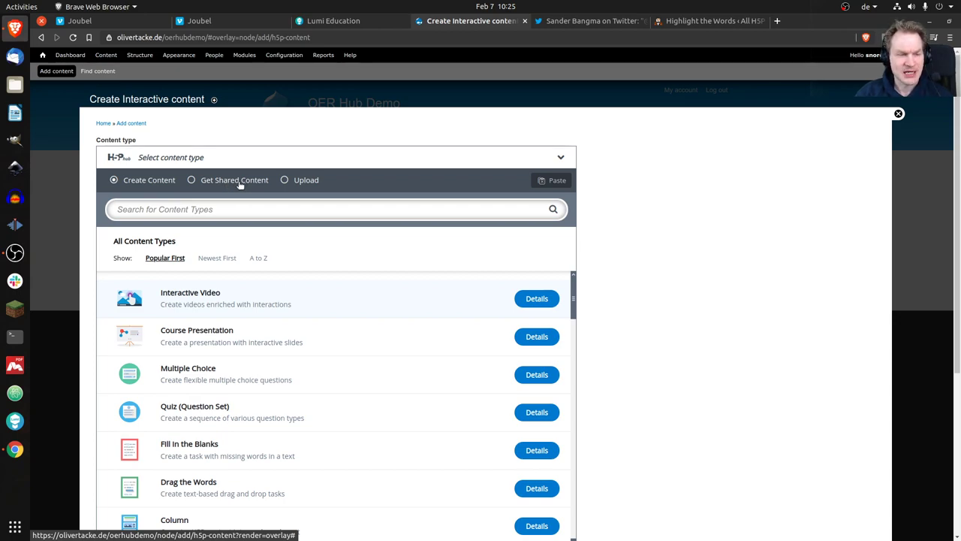
left_click(239, 183)
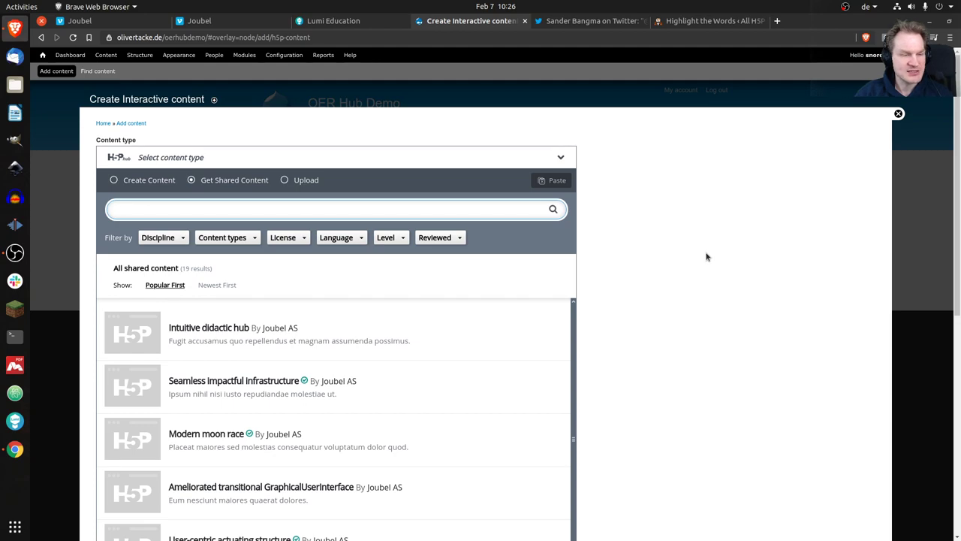
scroll(434, 320, "down", 1)
scroll(434, 319, "down", 5)
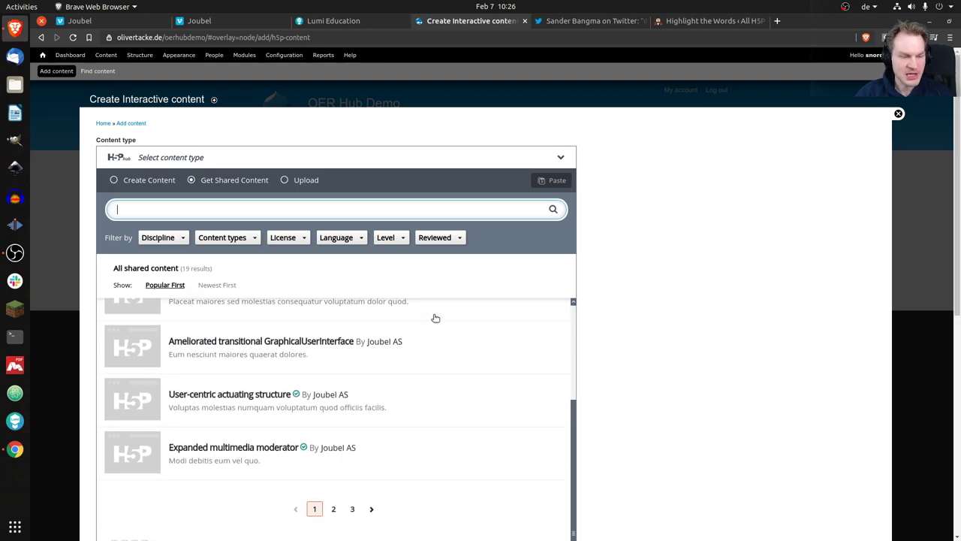
scroll(433, 318, "up", 6)
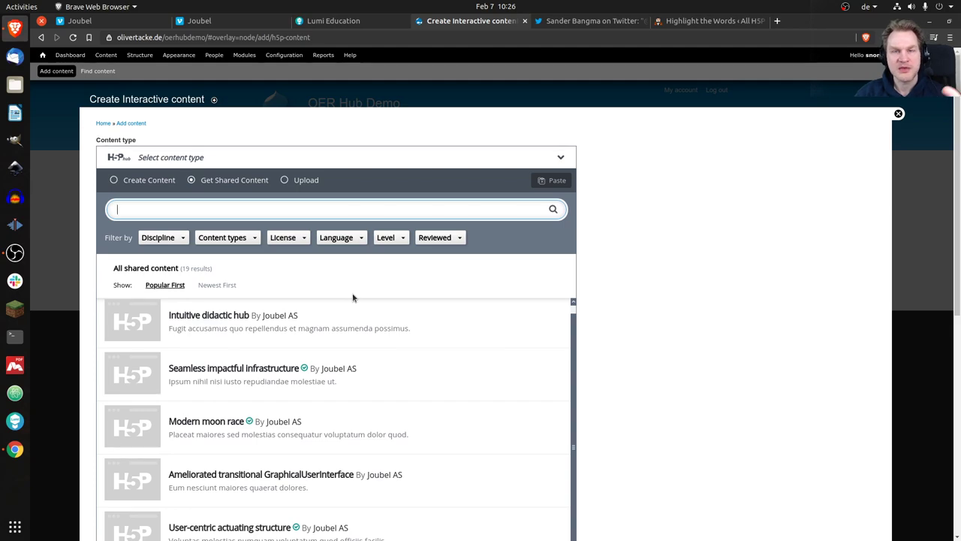
left_click(180, 239)
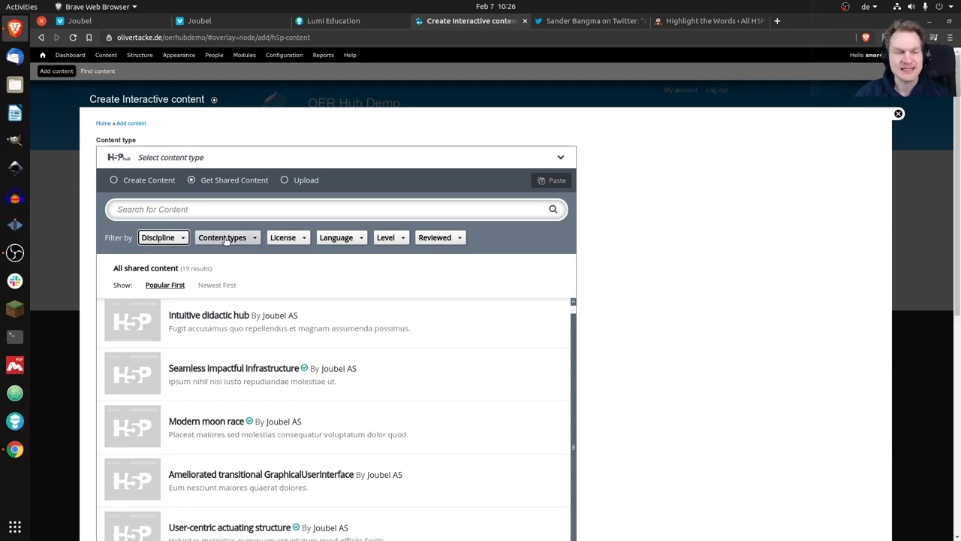
left_click(341, 239)
left_click(222, 239)
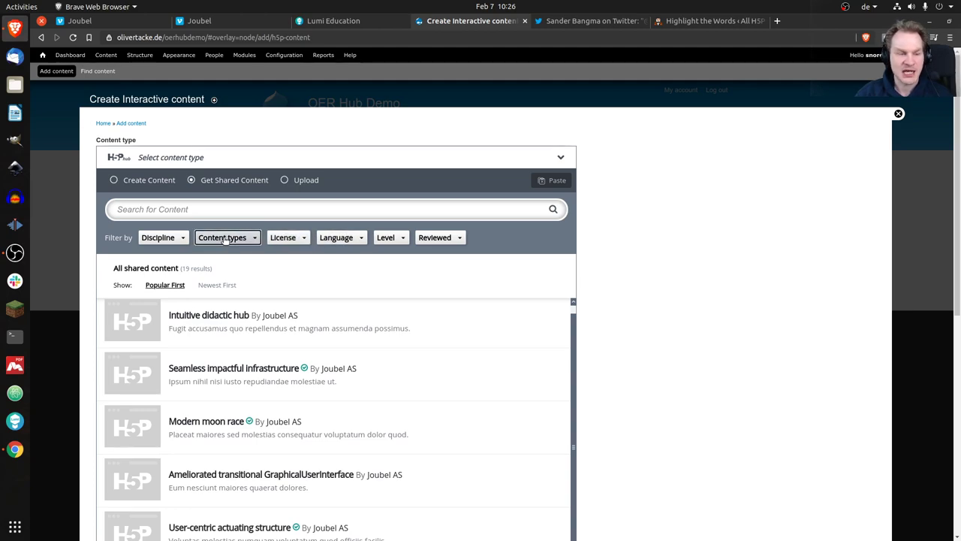
left_click(283, 238)
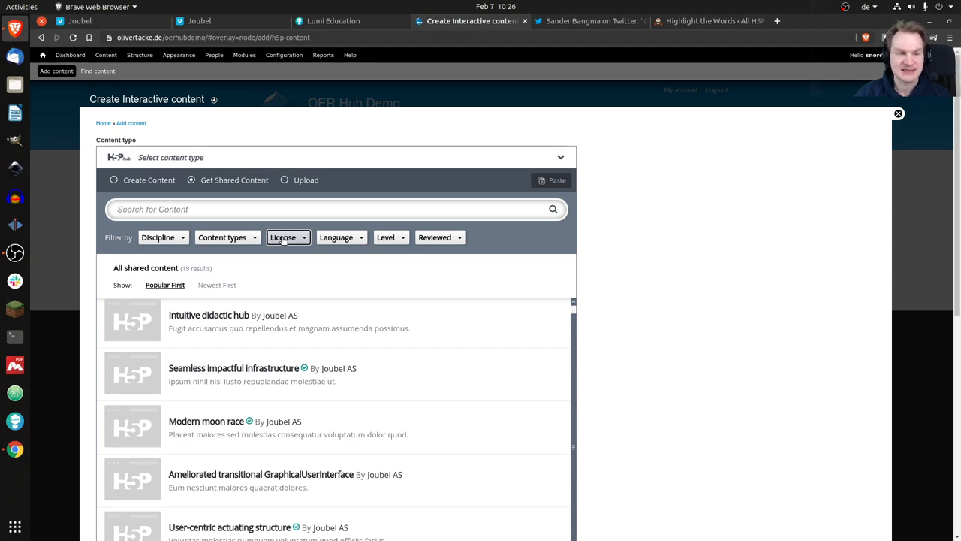
left_click(349, 239)
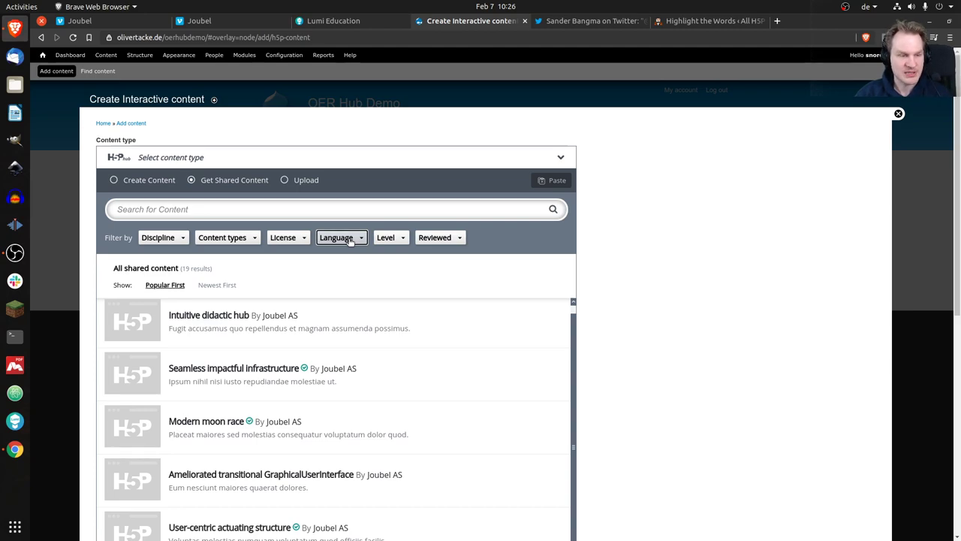
left_click(321, 210)
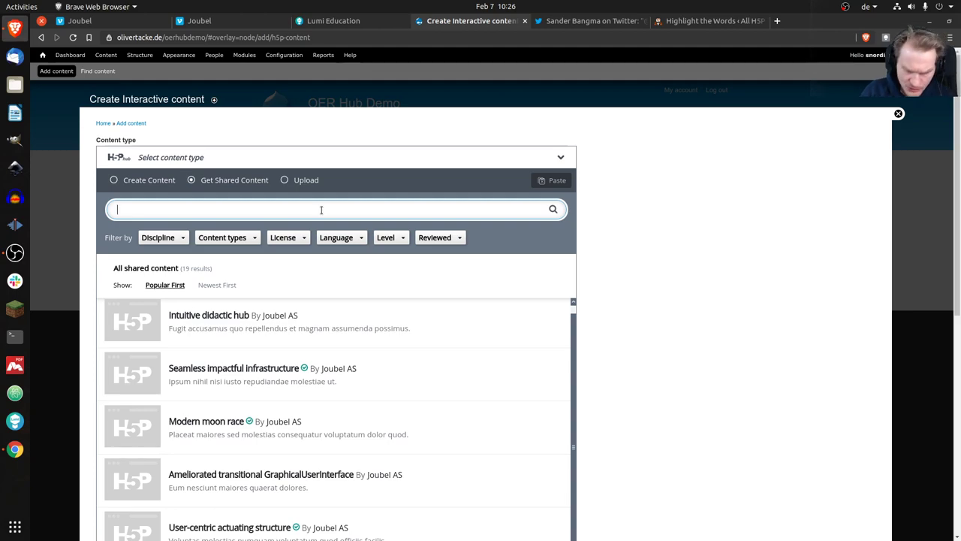
Search shared content for 'moon' and open the Modern moon race details.
type("moon")
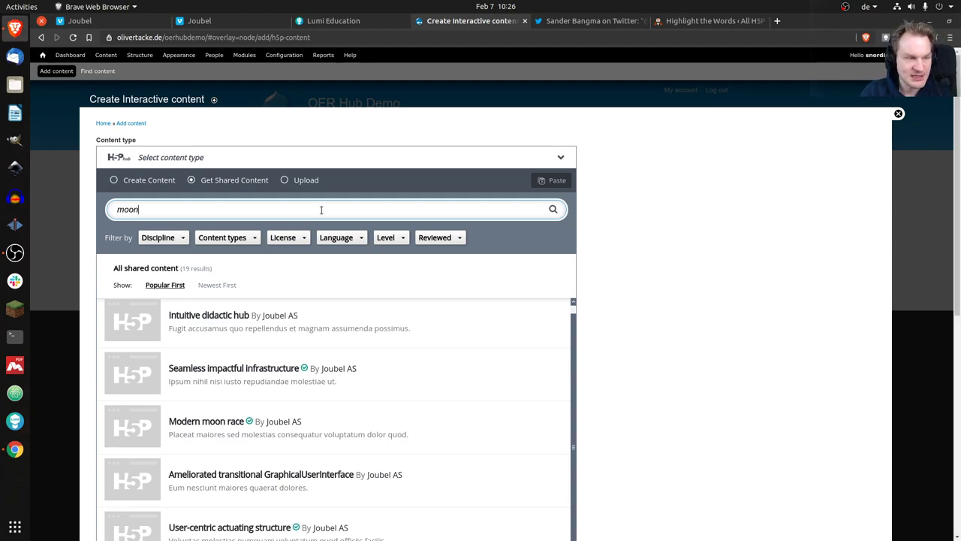
left_click(552, 212)
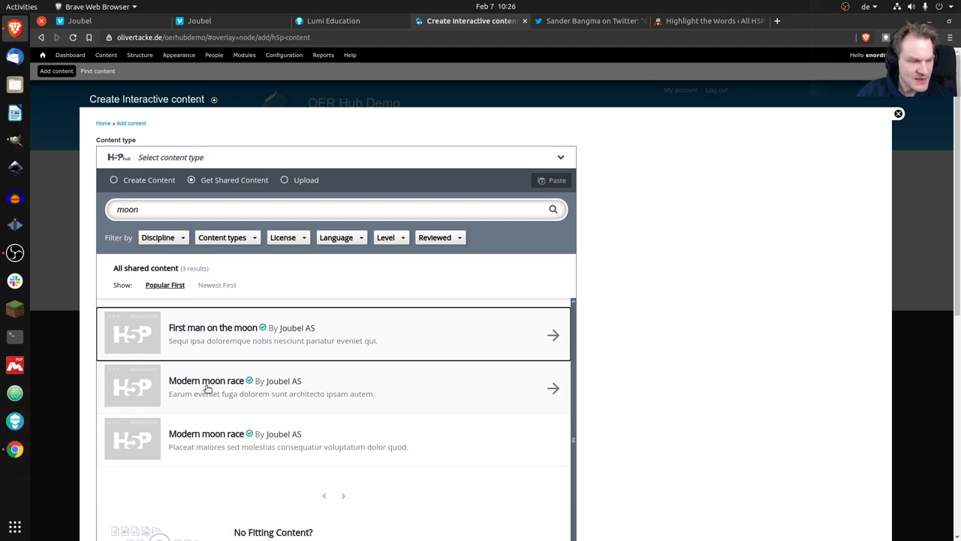
left_click(215, 385)
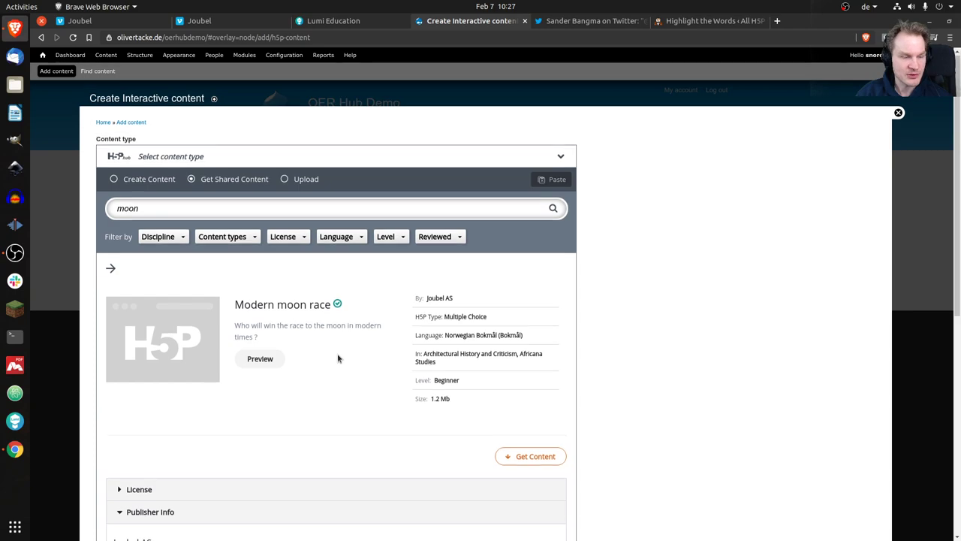
scroll(335, 368, "down", 4)
Review Modern moon race's License and Publisher Info, then open its preview.
left_click(154, 330)
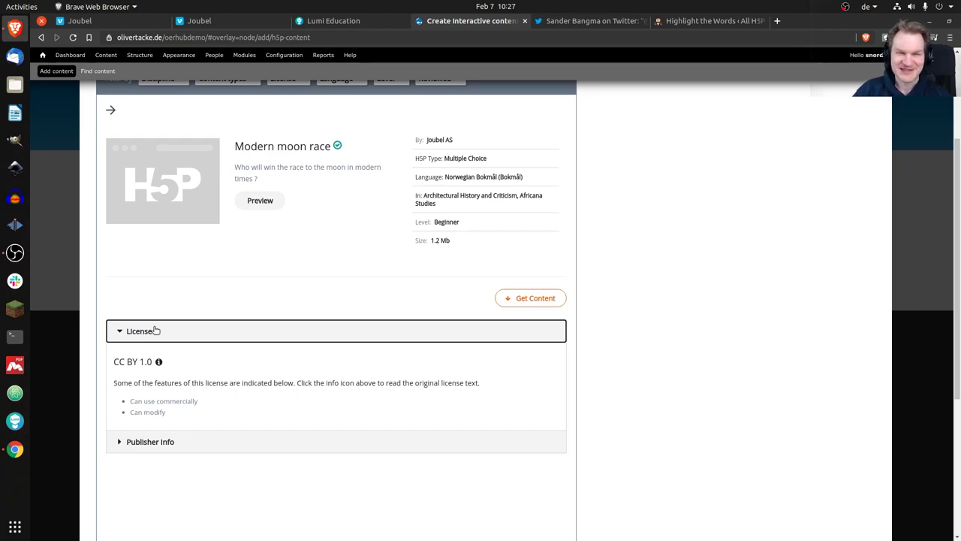
left_click(172, 337)
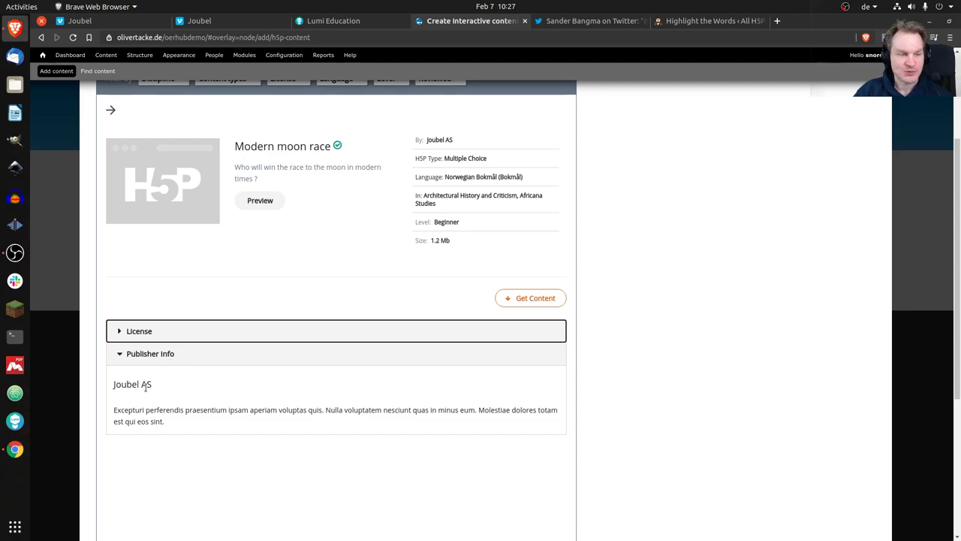
scroll(361, 294, "up", 2)
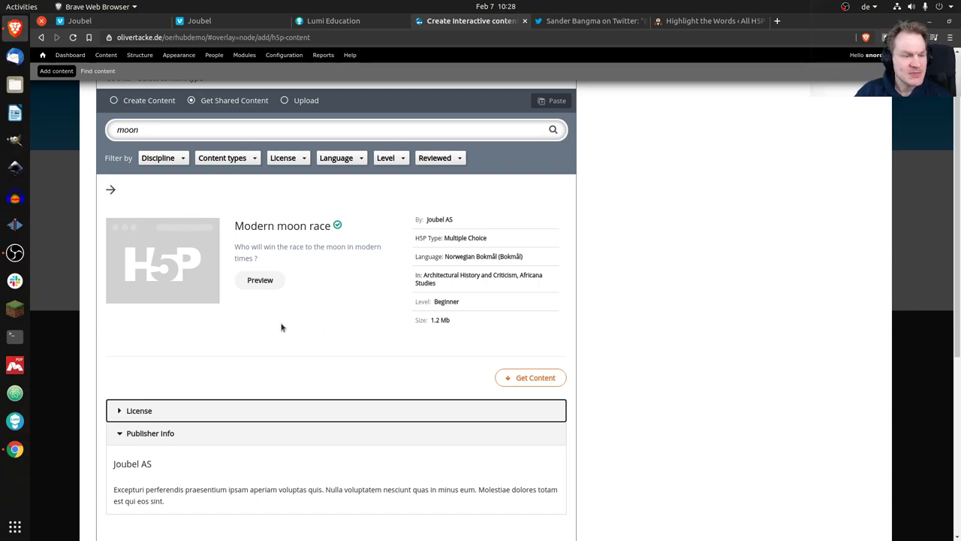
left_click(261, 280)
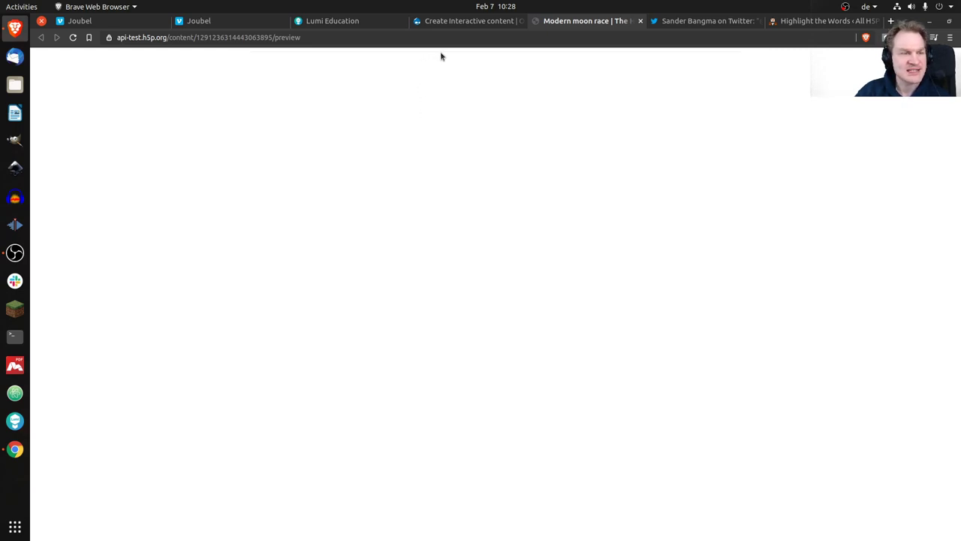
Close the preview and try Get Content on Modern moon race, which fails to download.
left_click(641, 22)
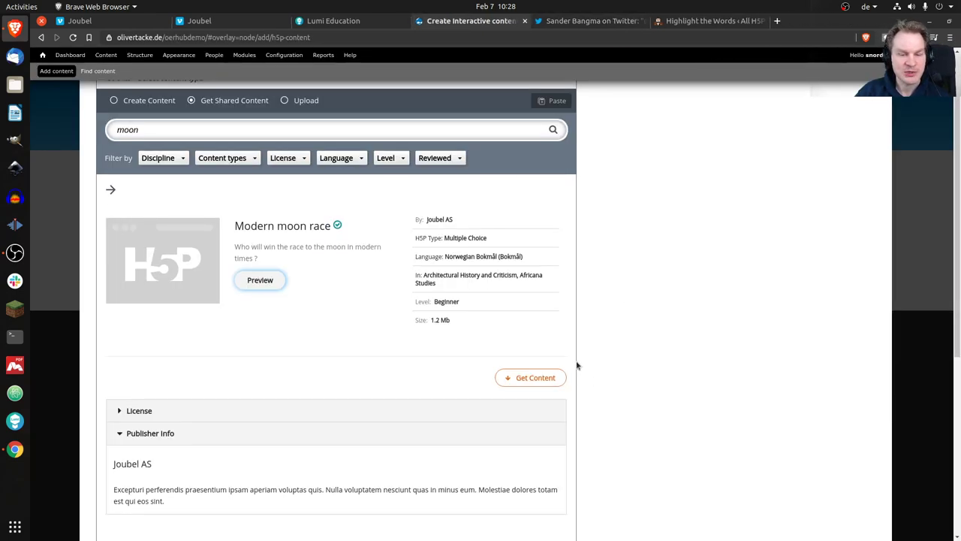
left_click(531, 378)
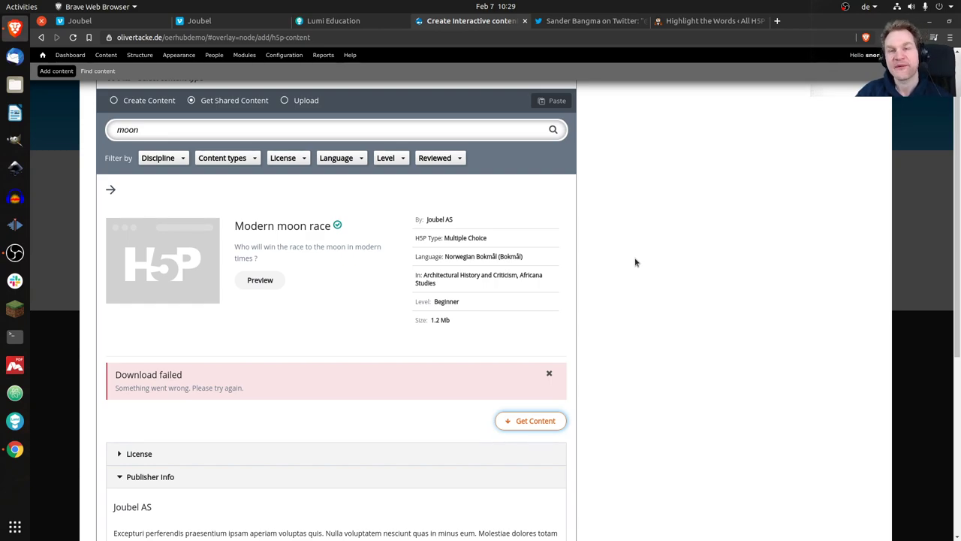
scroll(634, 262, "up", 2)
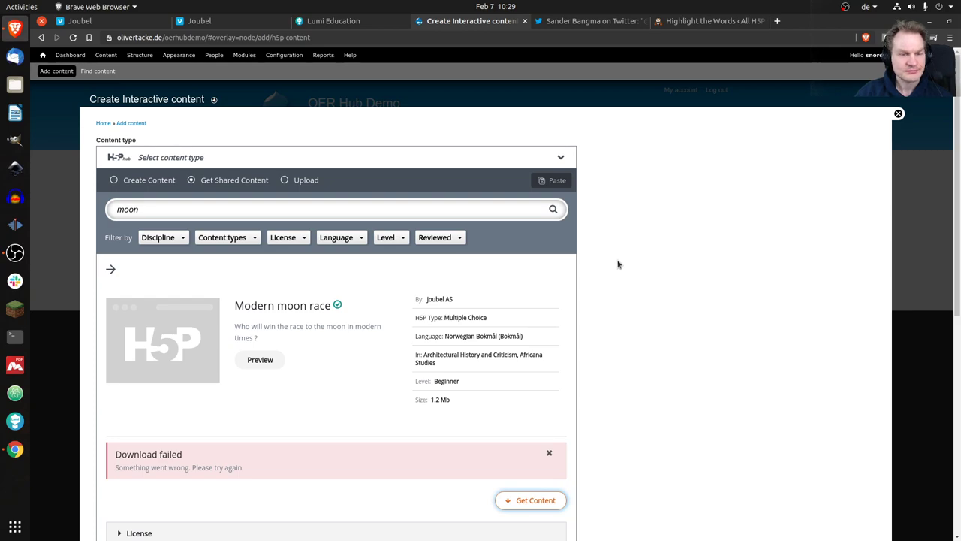
Create a Multiple Choice item titled 'TITL' and switch the content type chooser to Upload.
left_click(158, 179)
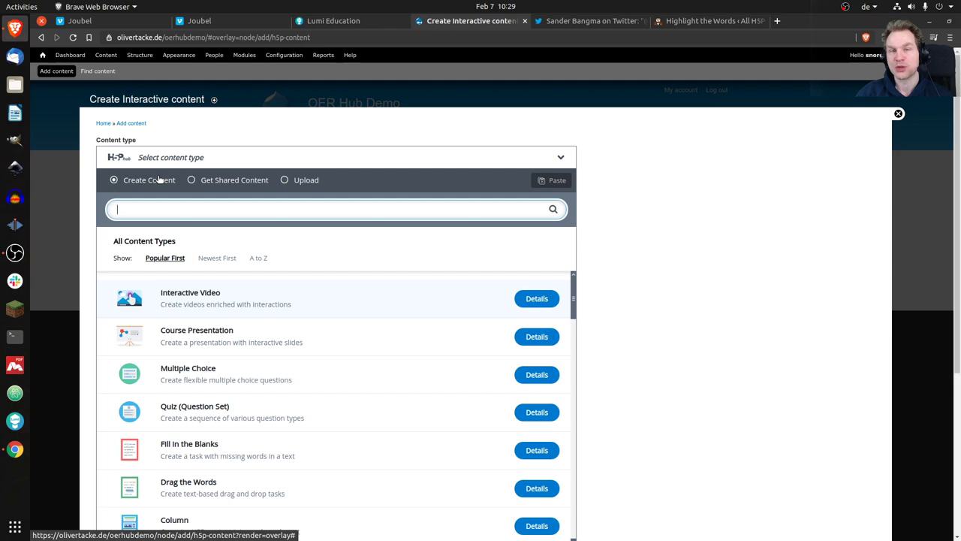
type("mult")
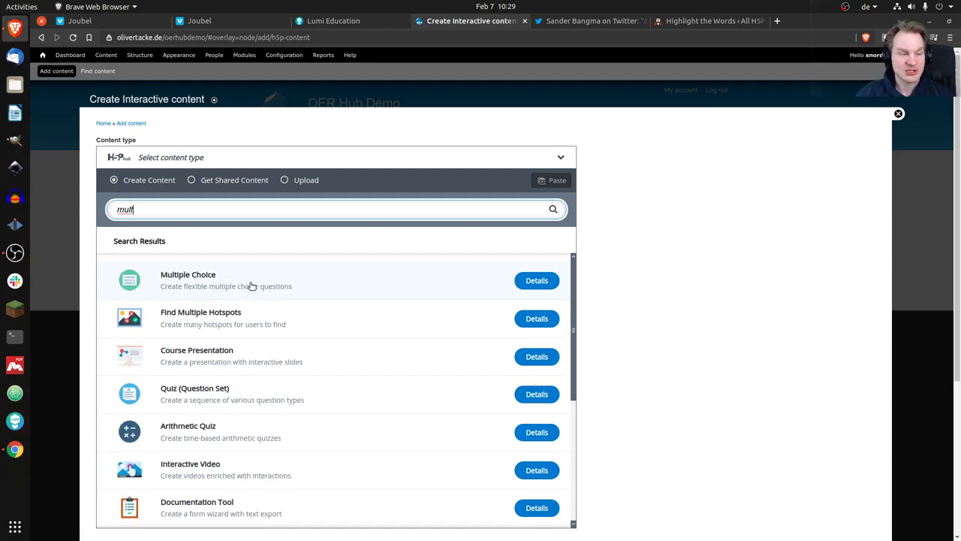
left_click(250, 285)
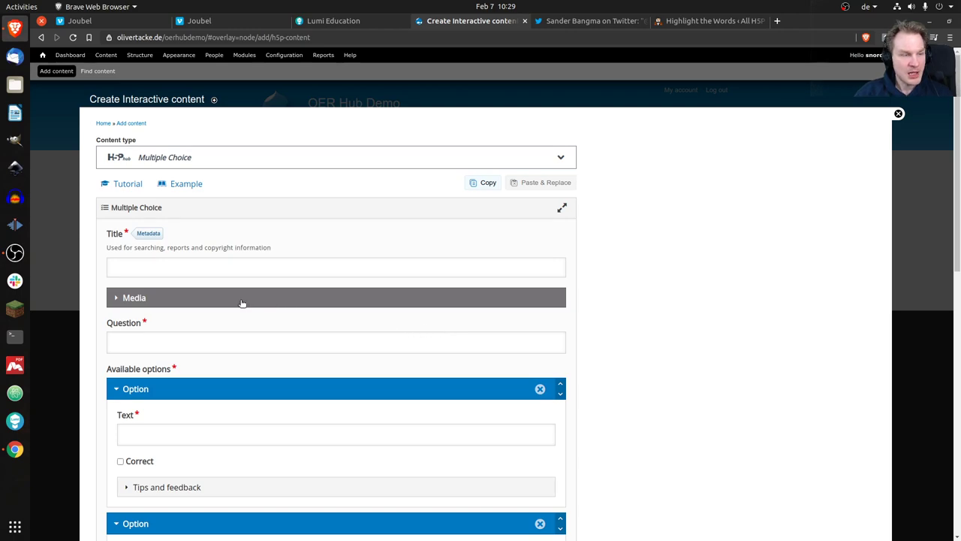
left_click(266, 266)
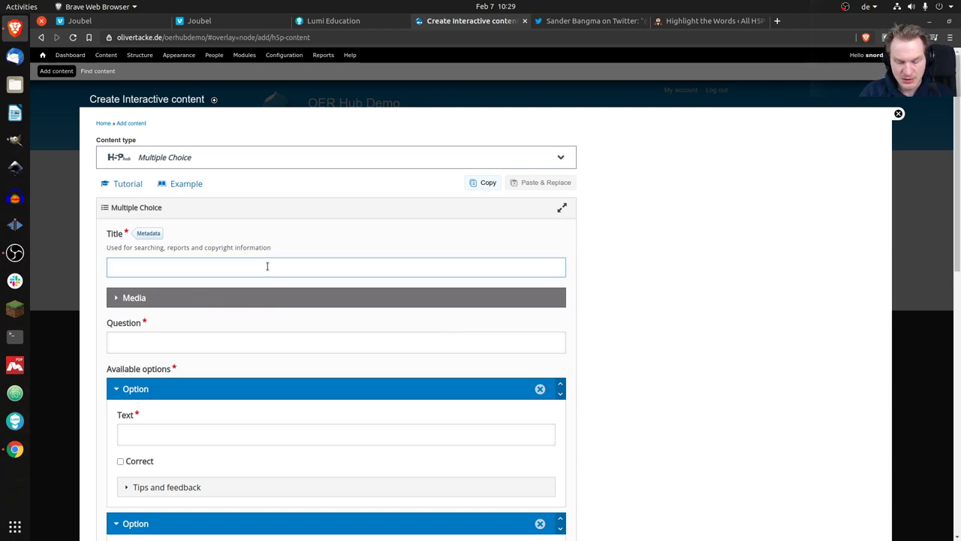
type("TITL")
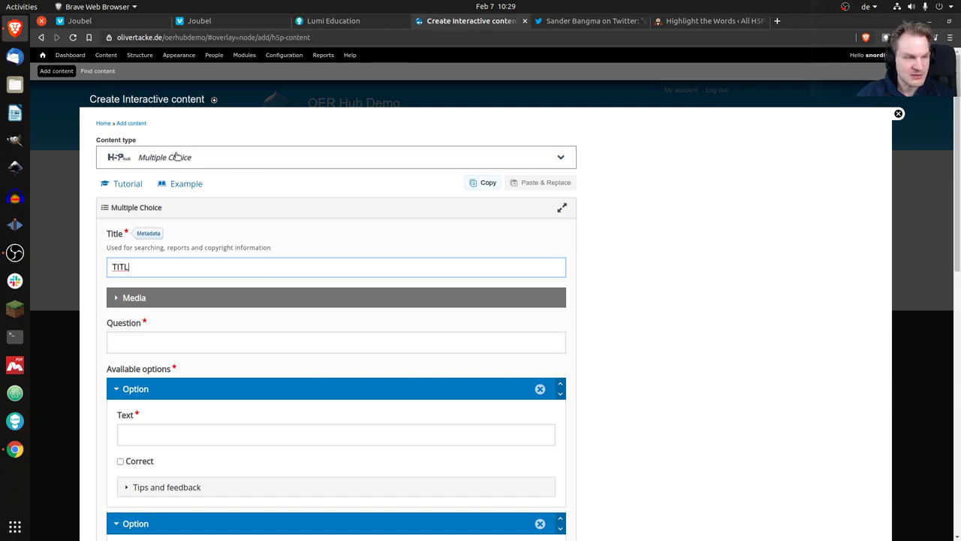
left_click(209, 157)
left_click(297, 186)
Upload mc.h5p, confirm the content type change, and save the item.
left_click(182, 236)
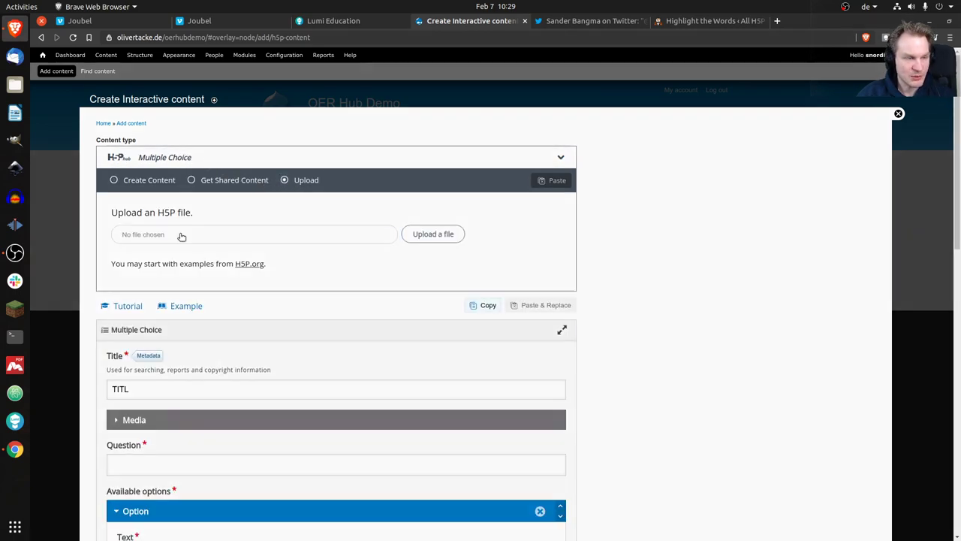
left_click(363, 95)
double_click(364, 96)
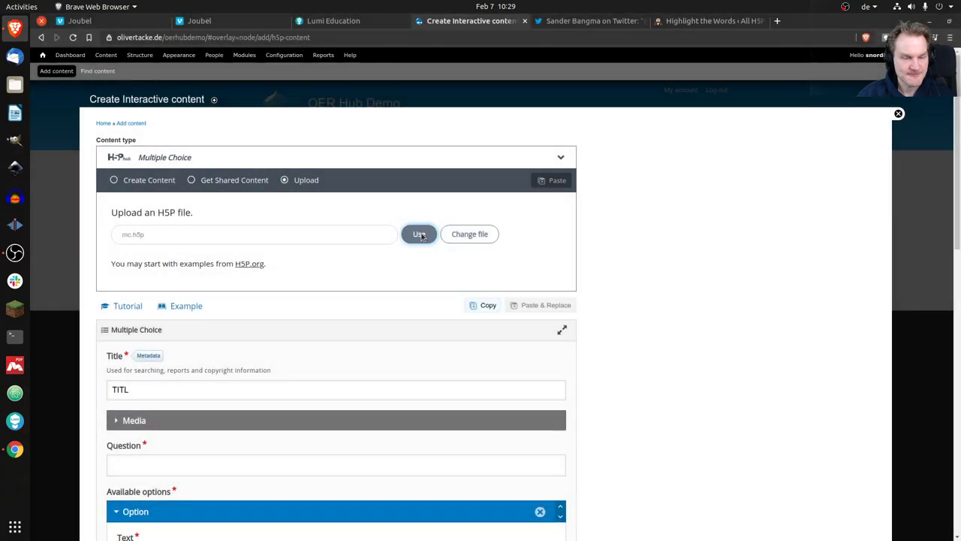
left_click(416, 231)
left_click(589, 254)
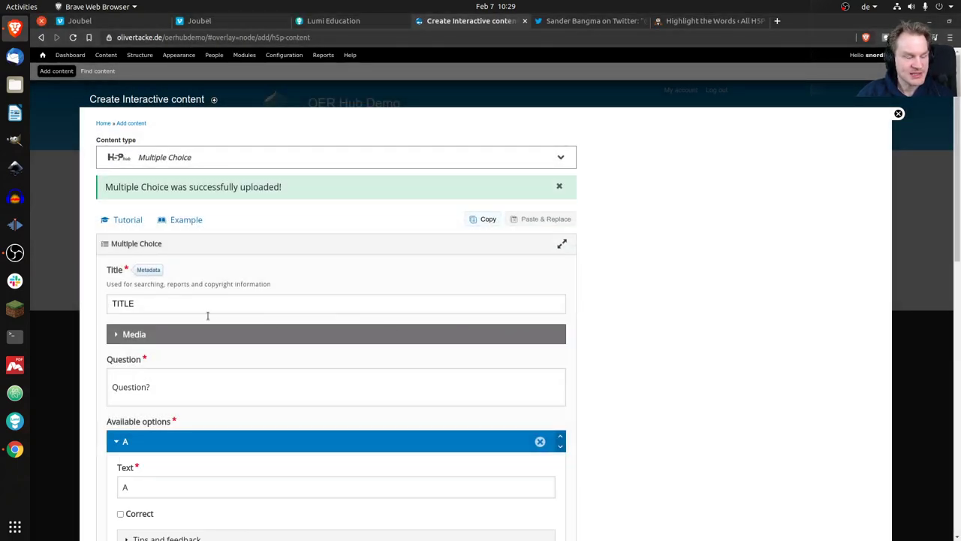
scroll(172, 406, "down", 3)
scroll(180, 375, "down", 10)
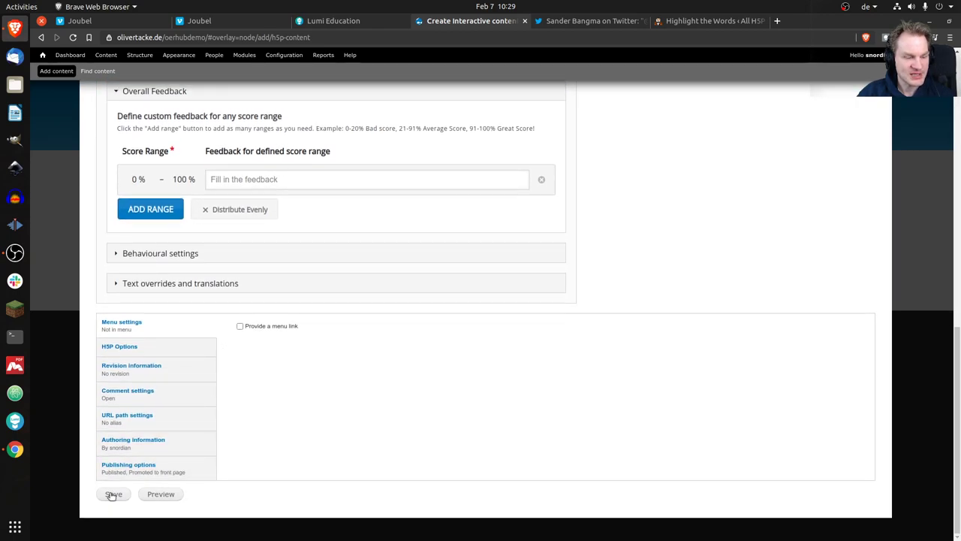
left_click(112, 494)
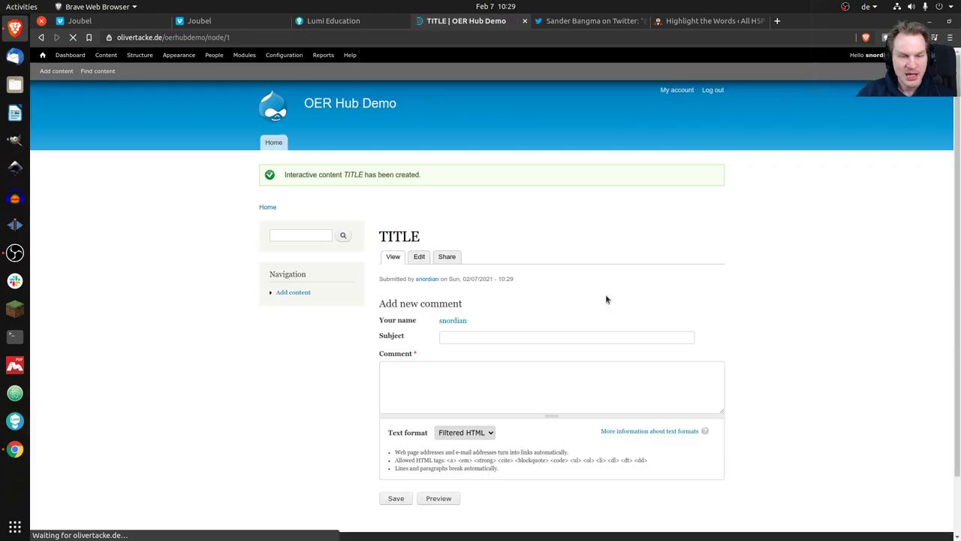
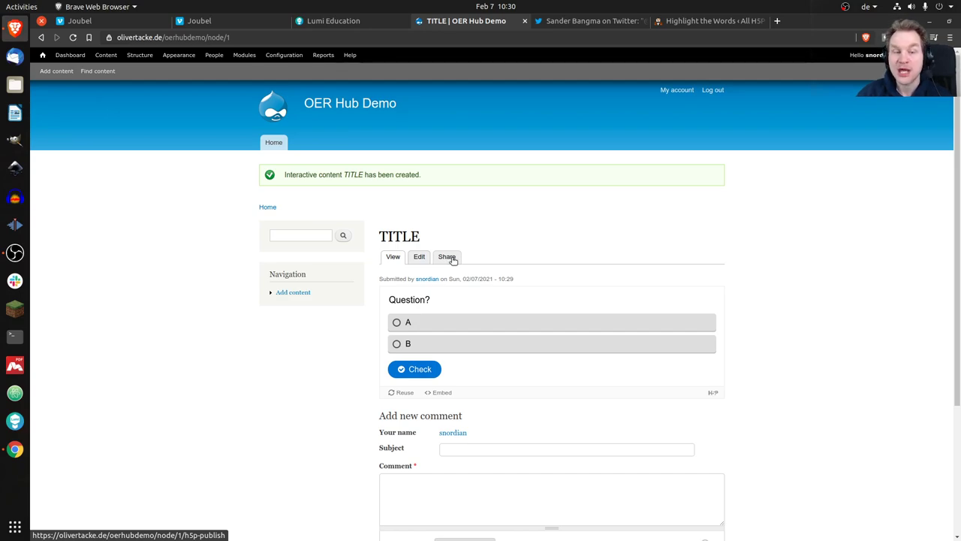
Start sharing the saved TITLE content, which brings up the H5P Hub registration form.
left_click(447, 257)
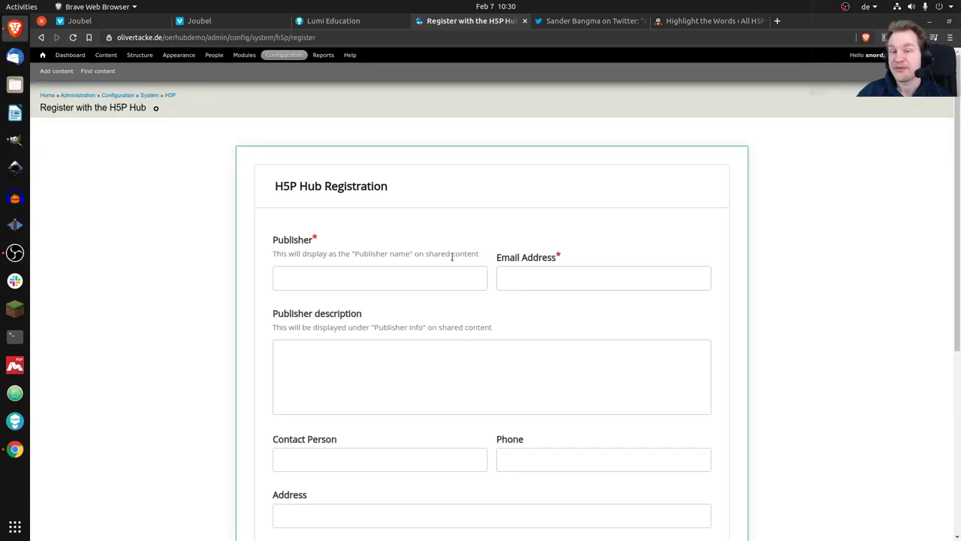
Enter a test publisher name and the contact e-mail address in the registration form.
left_click(388, 279)
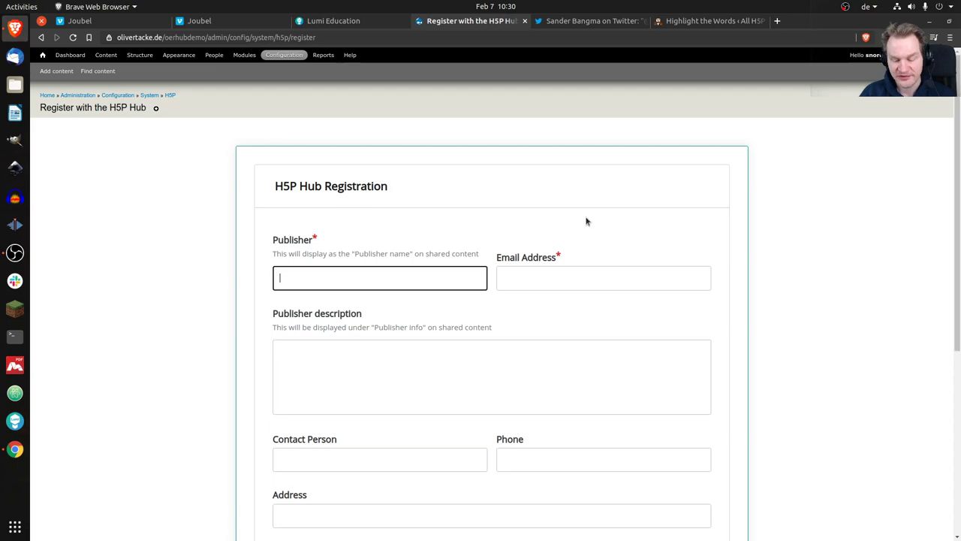
type("test_1246374634467")
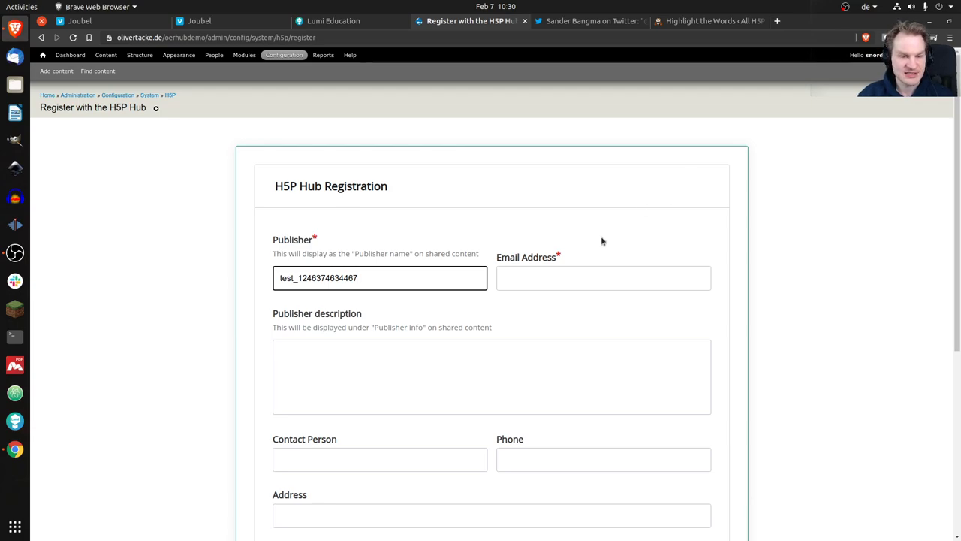
left_click(578, 280)
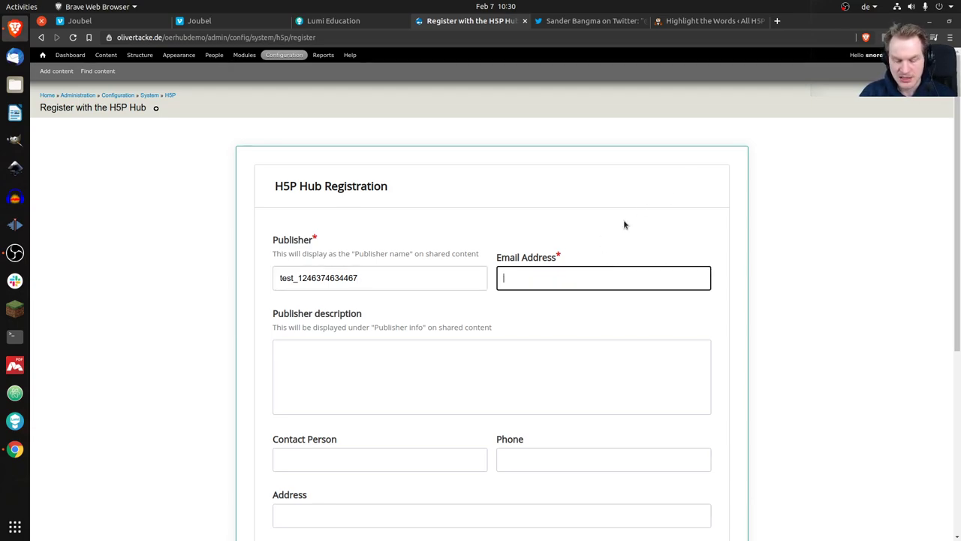
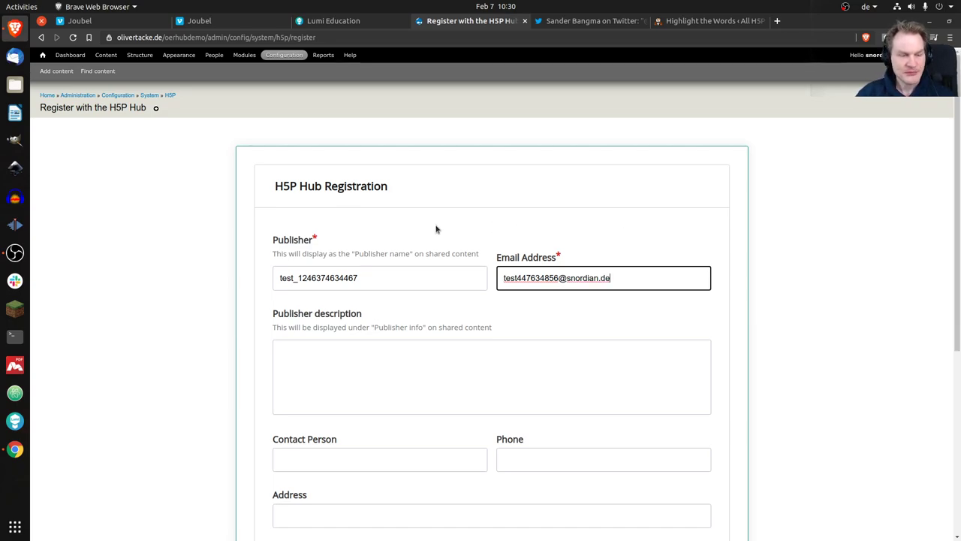
Accept the H5P Hub terms of use and submit the registration.
scroll(451, 248, "down", 2)
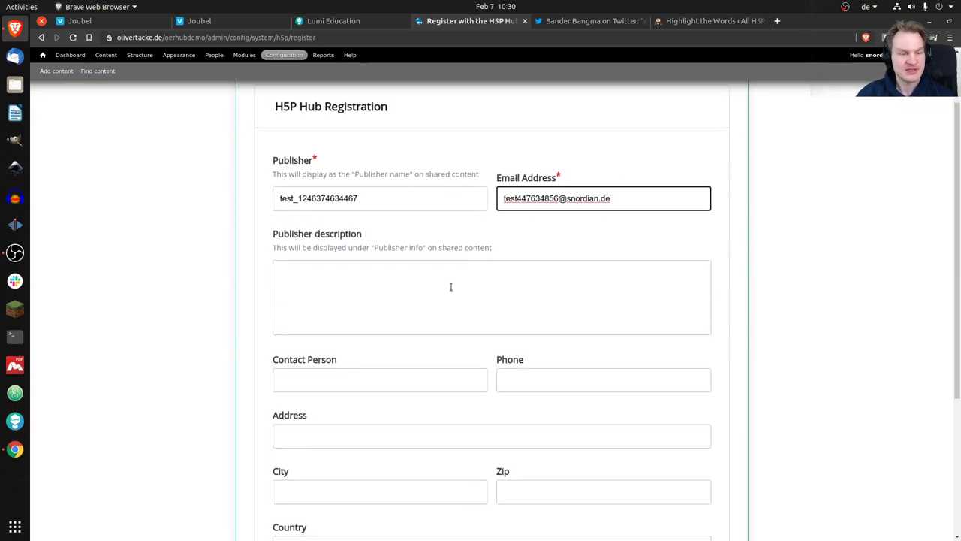
left_click(446, 282)
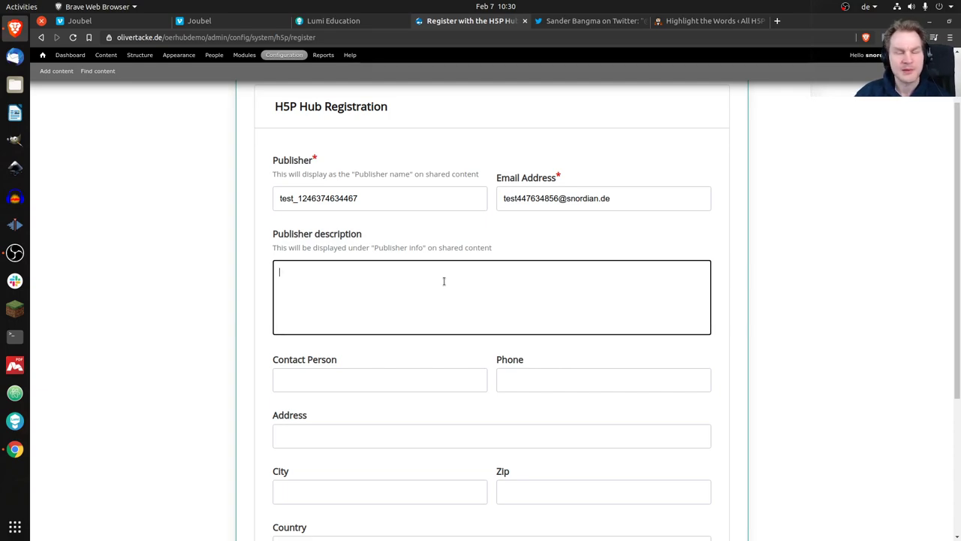
scroll(446, 264, "down", 2)
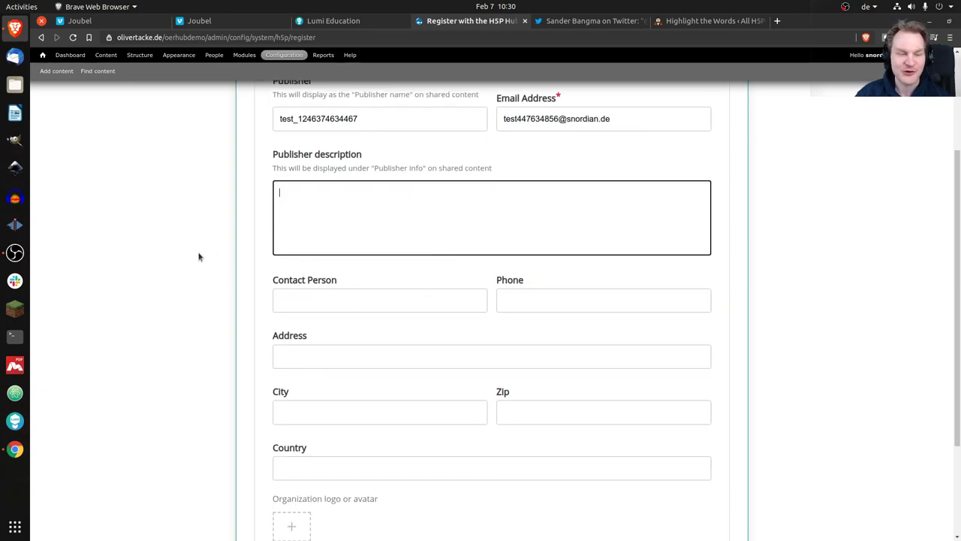
scroll(180, 258, "down", 4)
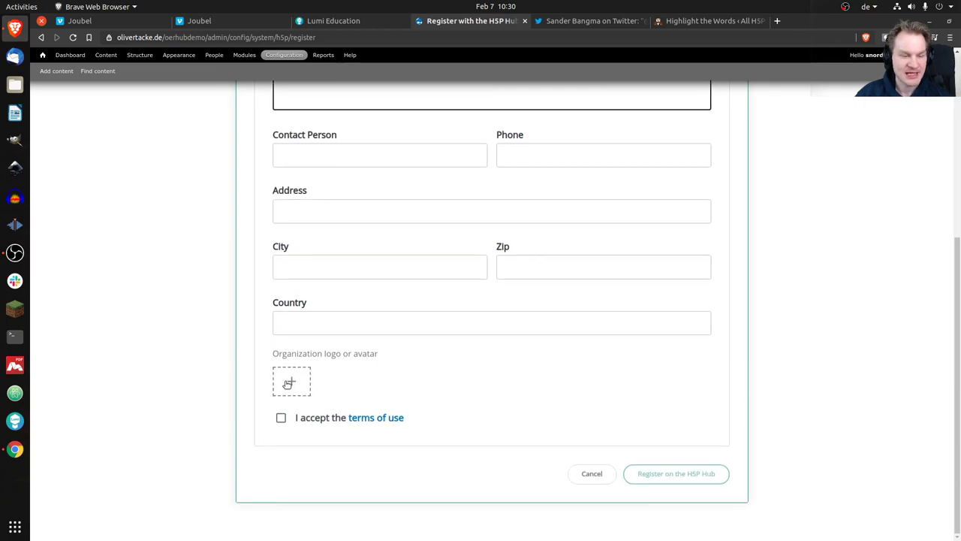
left_click(282, 421)
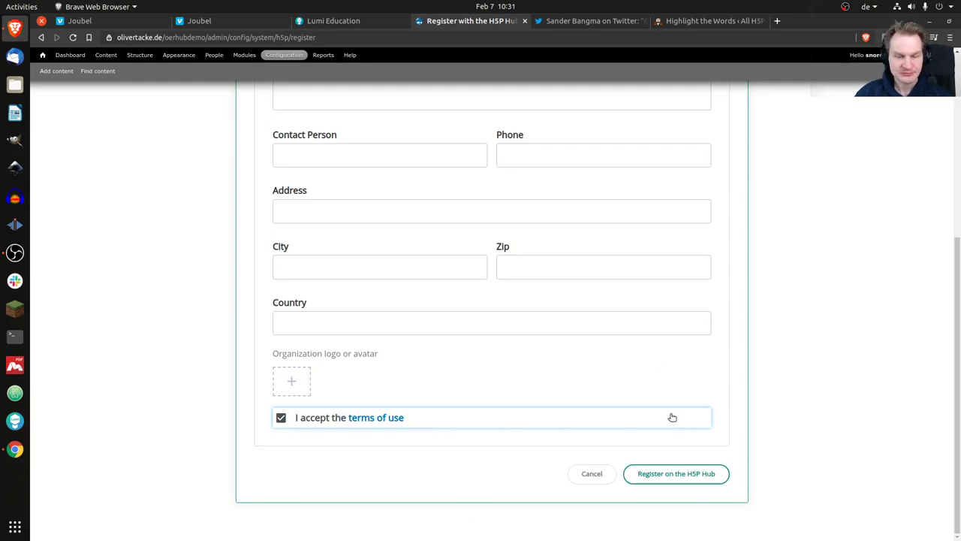
left_click(684, 479)
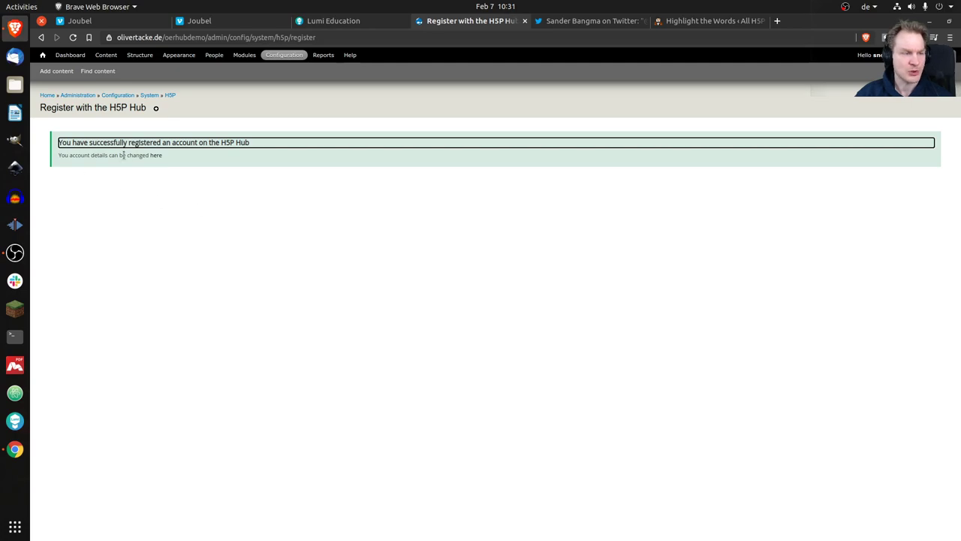
Go back to the TITLE page, reload it, and open the Sharing TITLE wizard.
left_click(300, 228)
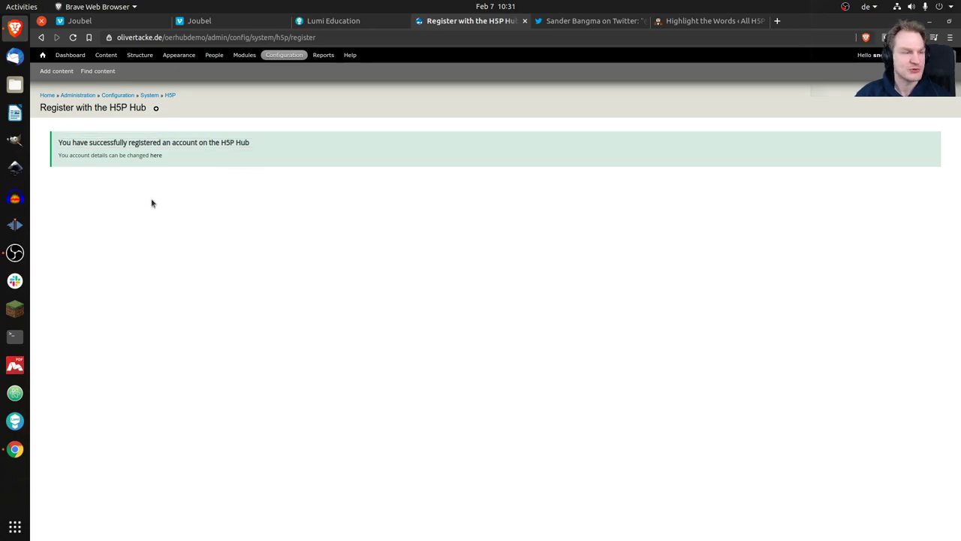
left_click(40, 42)
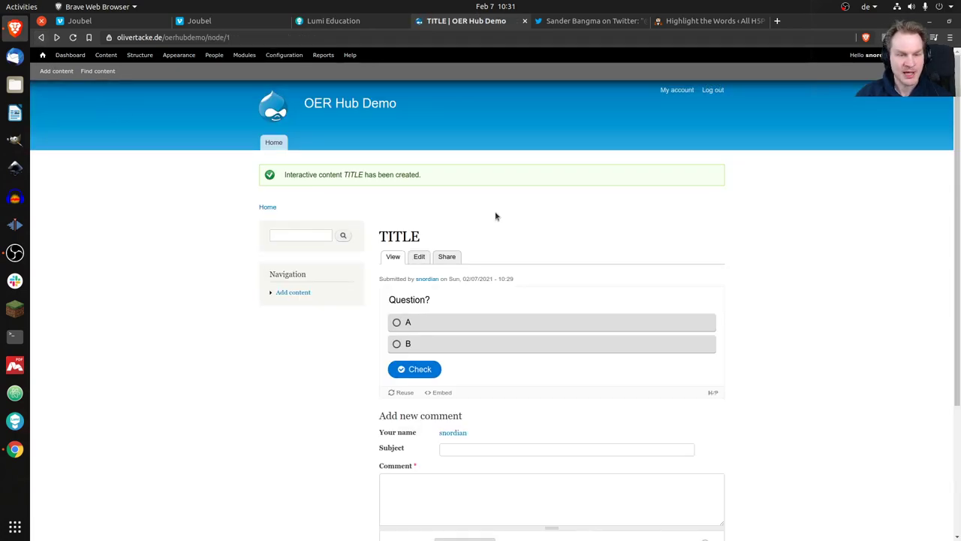
key("F5")
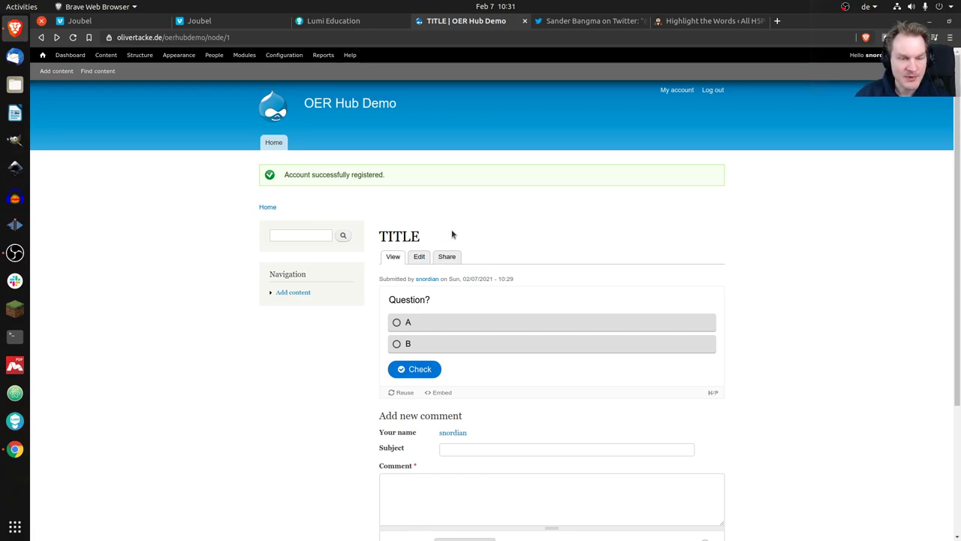
left_click(447, 258)
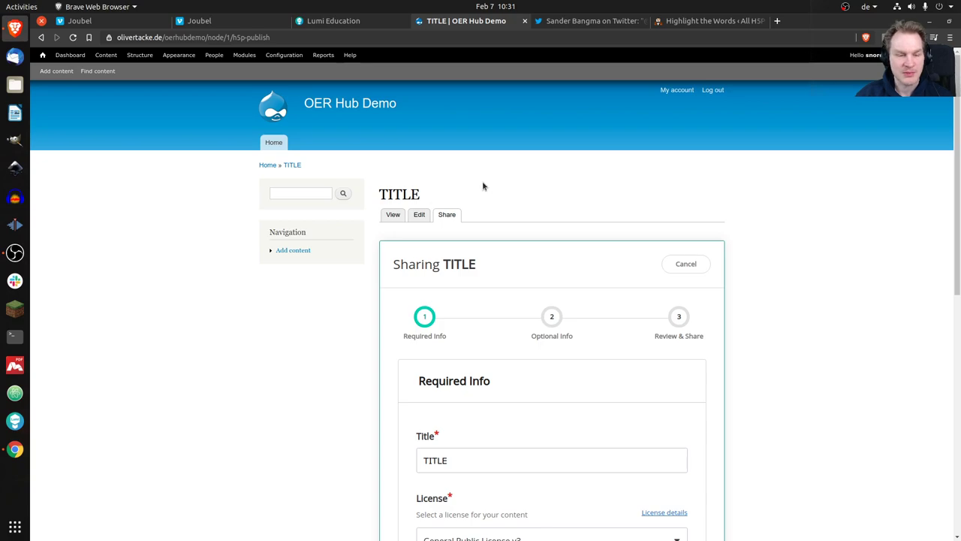
Choose the Public Domain Dedication (CC0) licence for the shared content.
scroll(376, 240, "down", 3)
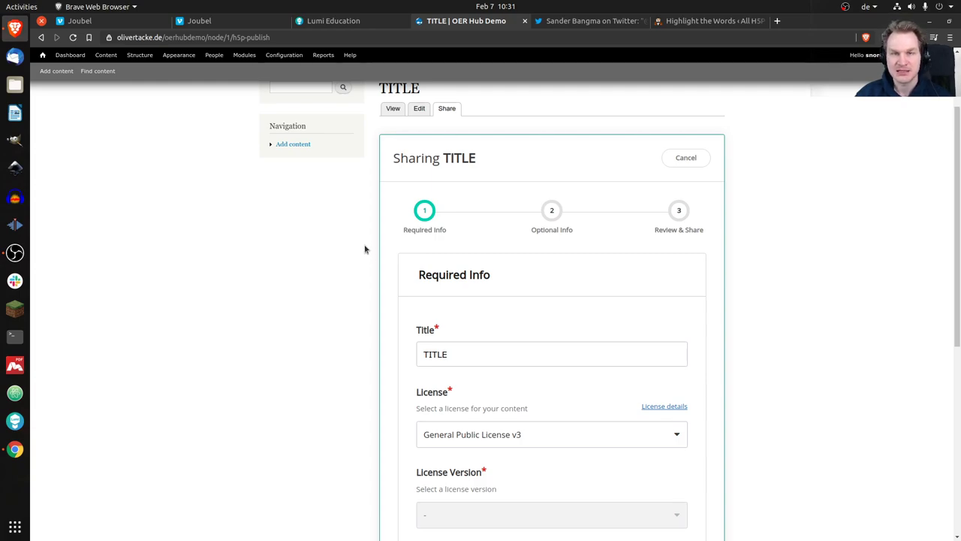
scroll(365, 250, "down", 3)
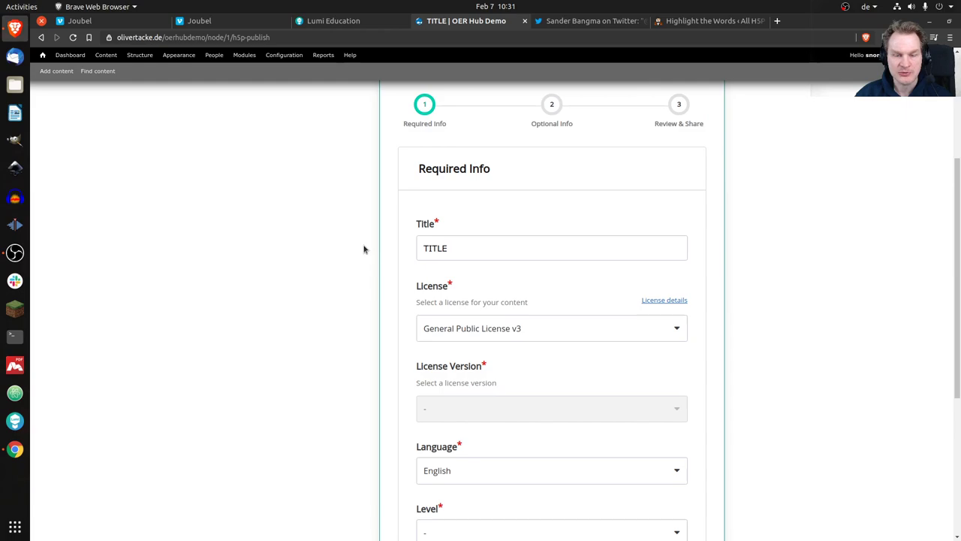
left_click(590, 337)
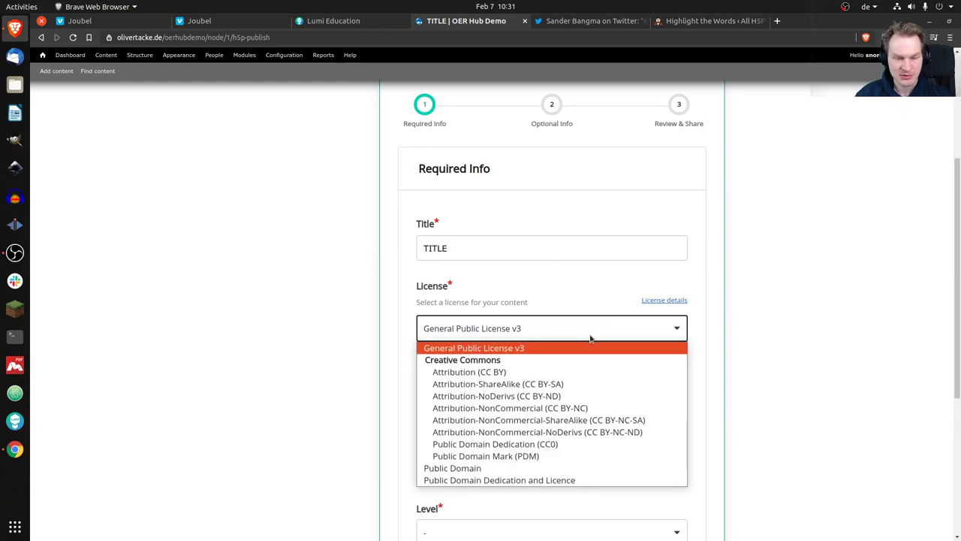
left_click(556, 444)
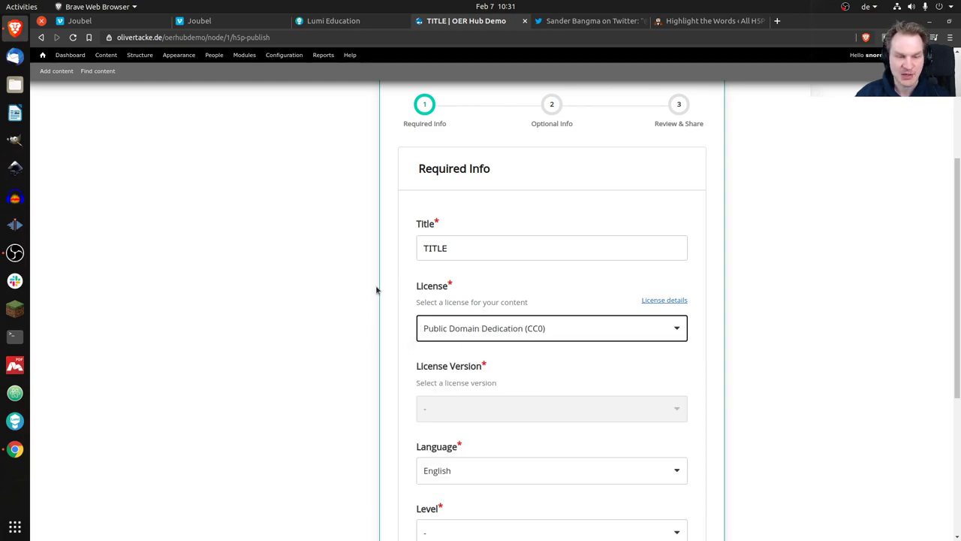
Set the level to Beginner, add Law as a discipline, and continue to Optional Info.
scroll(375, 290, "down", 2)
scroll(373, 290, "down", 3)
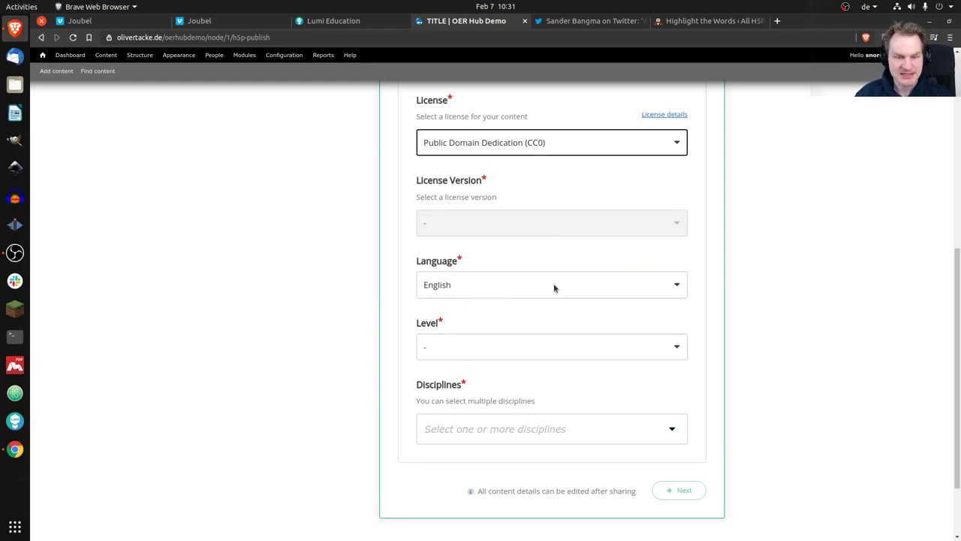
left_click(546, 347)
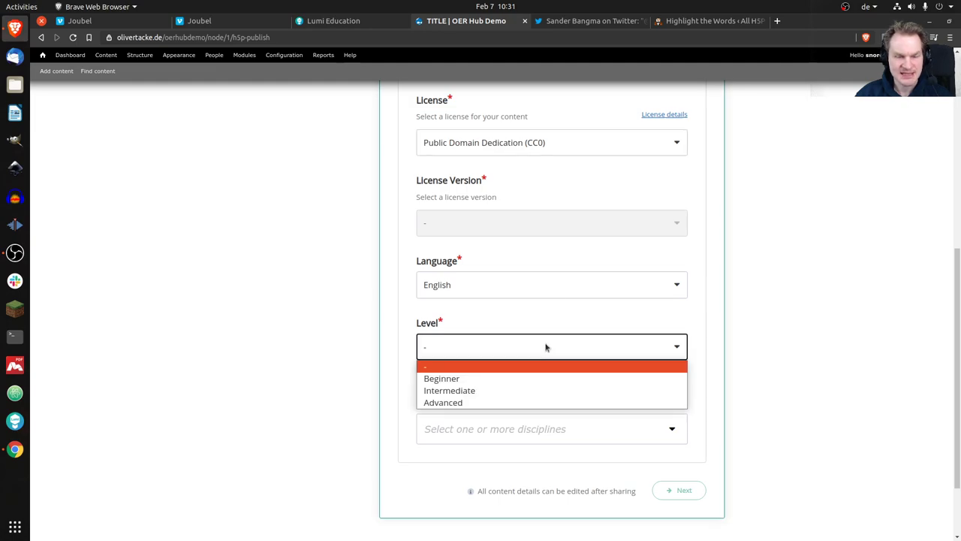
left_click(522, 379)
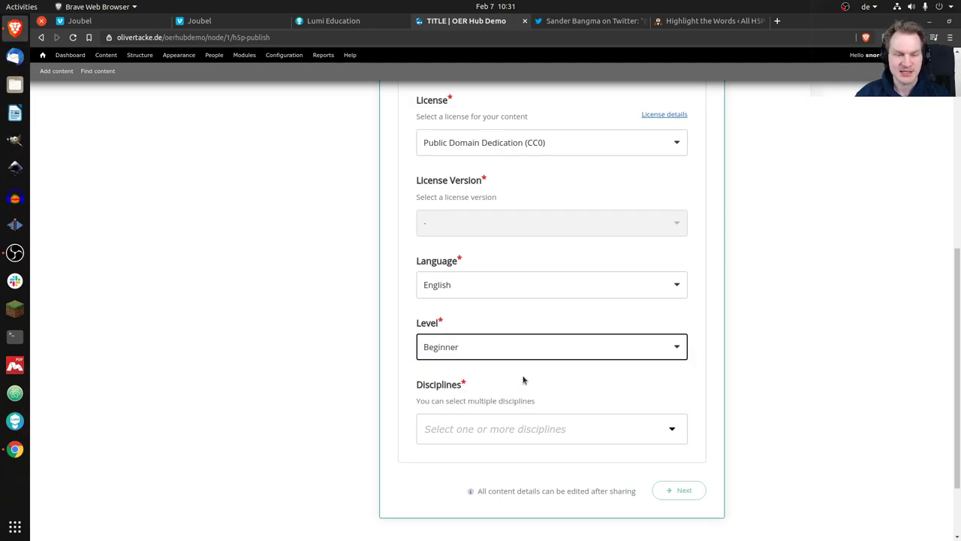
scroll(669, 394, "down", 1)
left_click(599, 402)
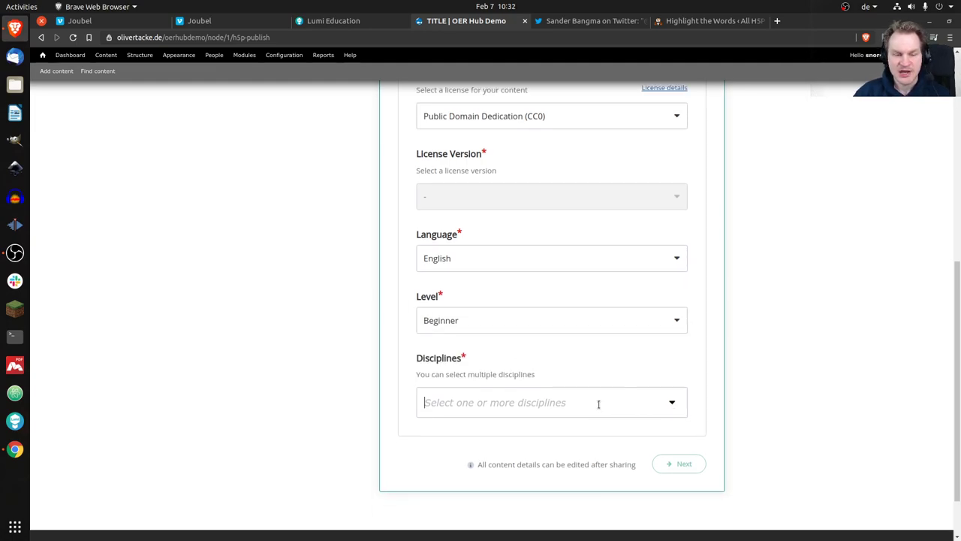
scroll(538, 358, "down", 3)
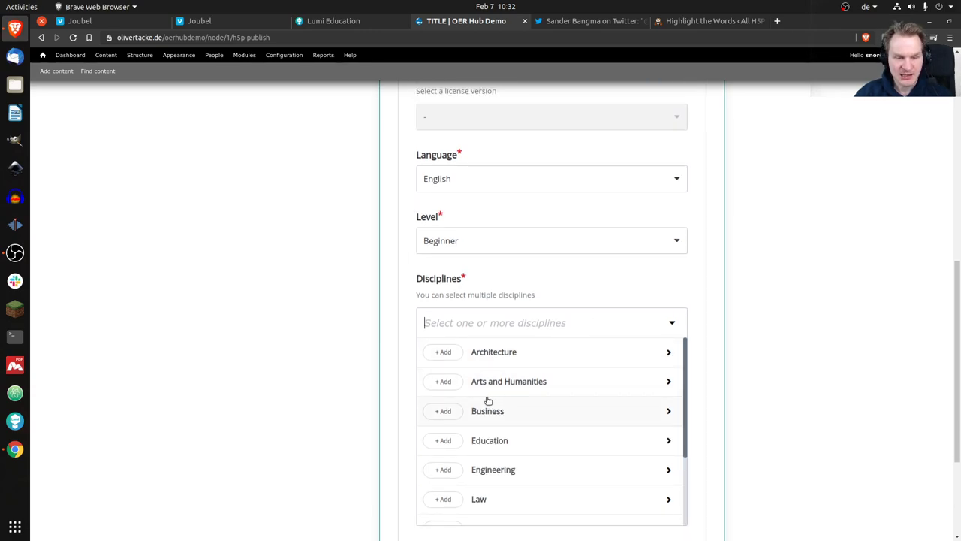
left_click(445, 499)
scroll(518, 441, "down", 3)
scroll(687, 272, "down", 5)
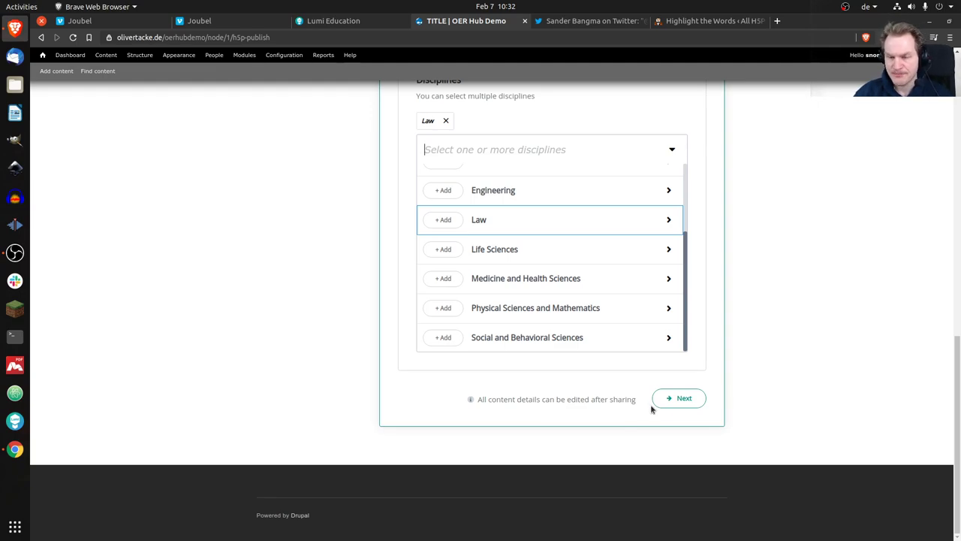
left_click(678, 402)
left_click(678, 402)
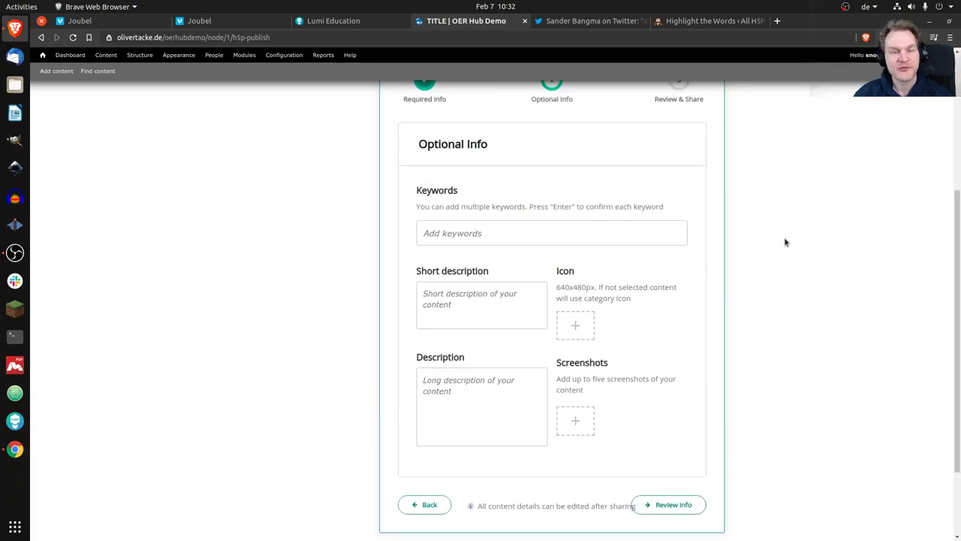
Add the keywords 'demo' and 'test', leave descriptions empty, and go to Review info.
left_click(595, 236)
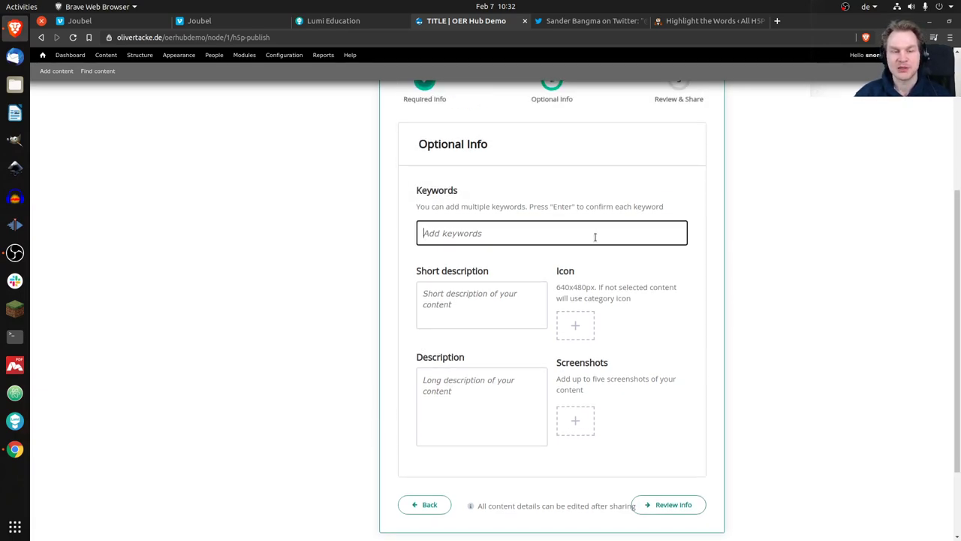
type("dem")
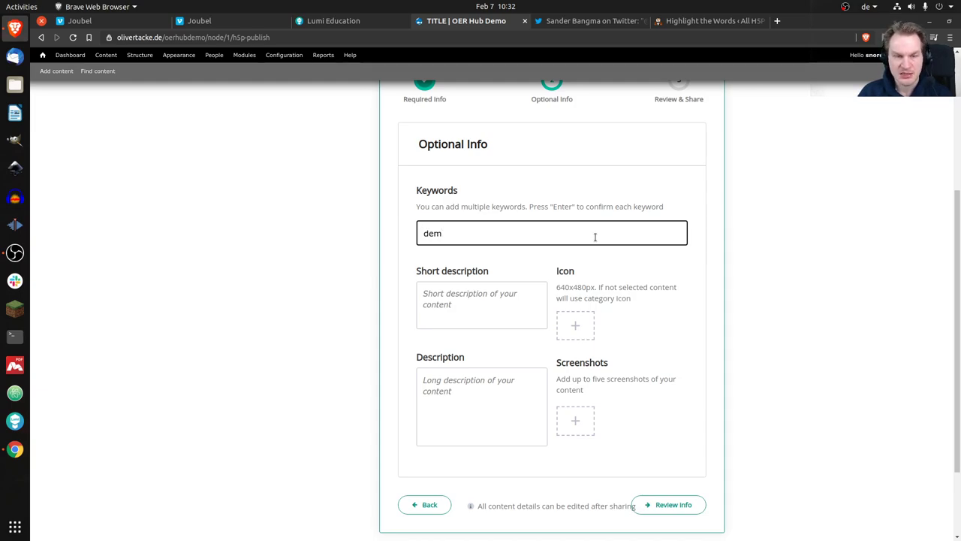
type("o")
key("Return")
type("test")
key("Return")
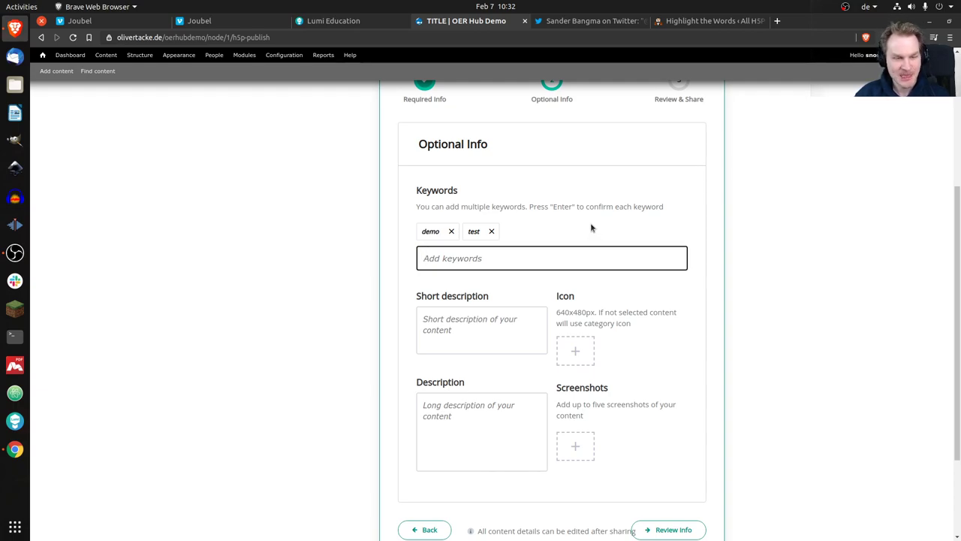
scroll(588, 222, "down", 2)
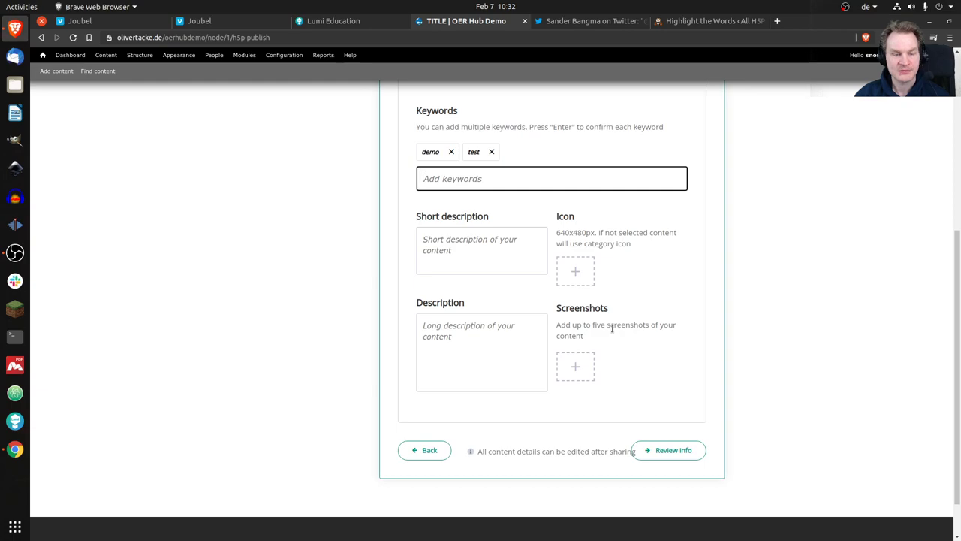
left_click(459, 246)
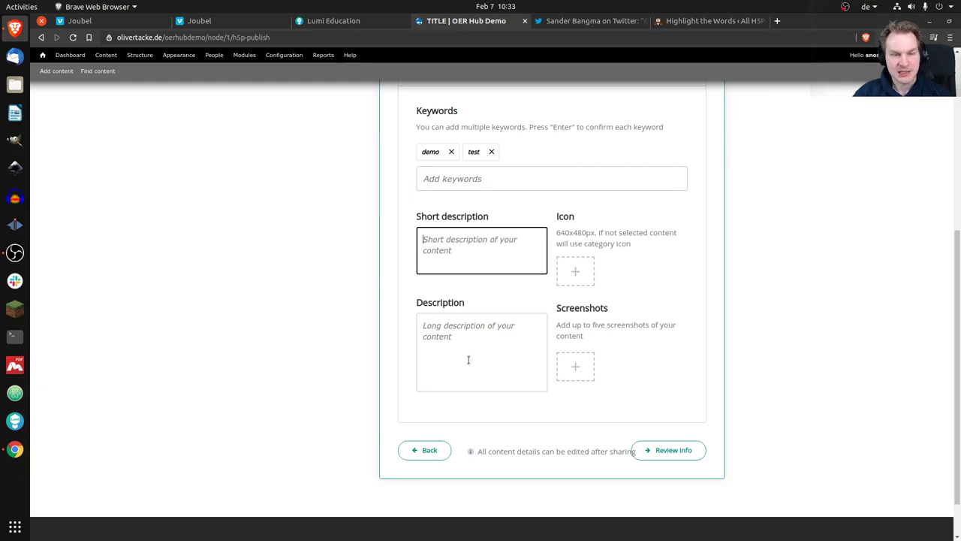
left_click(674, 451)
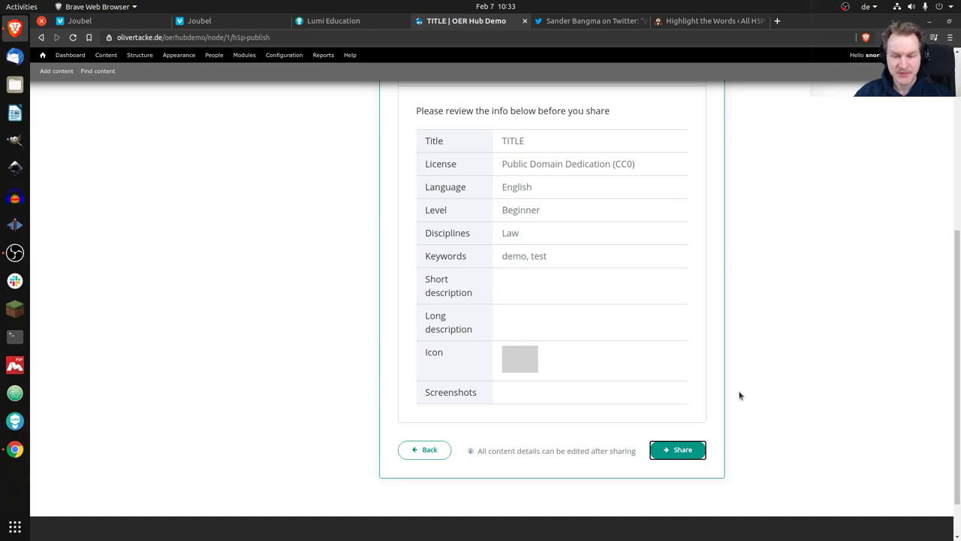
Share TITLE to the H5P Hub, answering No to cancelling, then close the sharing panel.
left_click(680, 450)
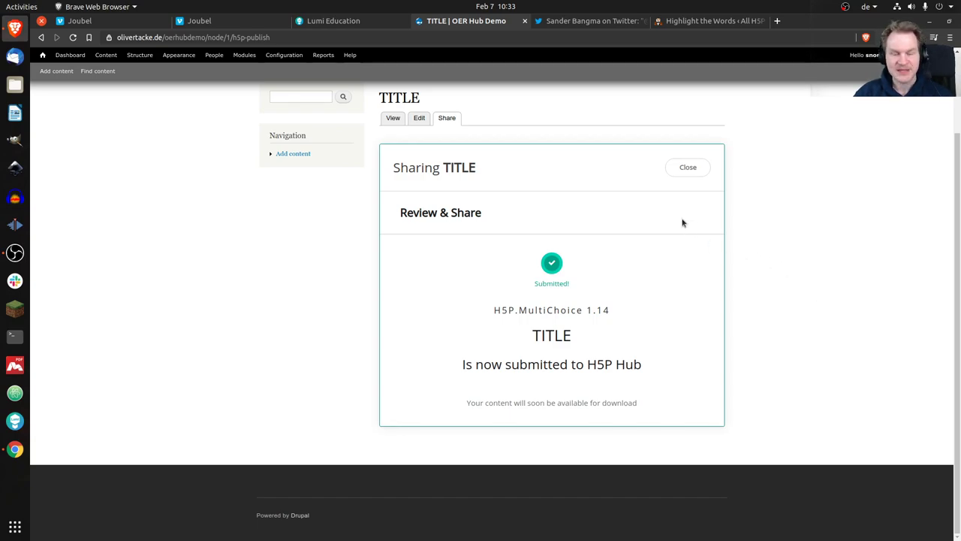
left_click(689, 172)
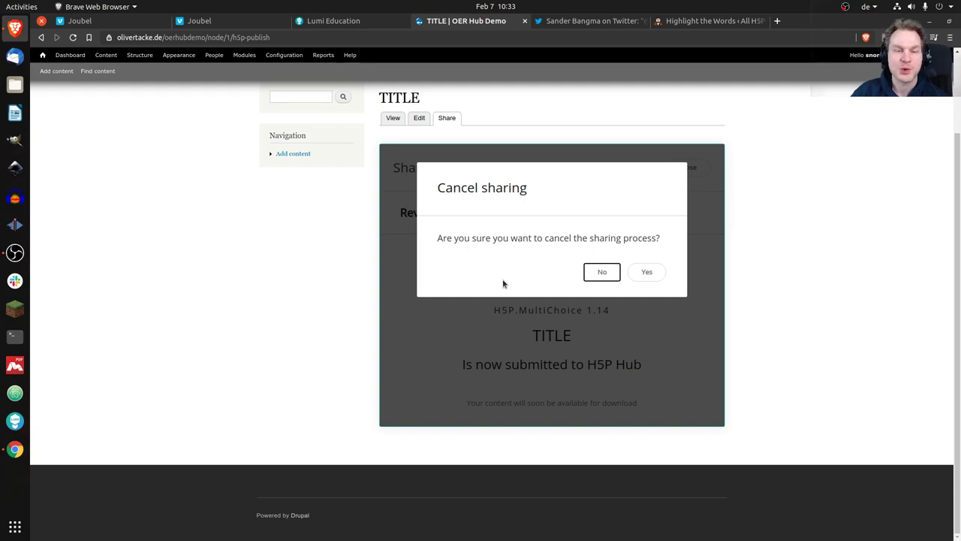
left_click(594, 273)
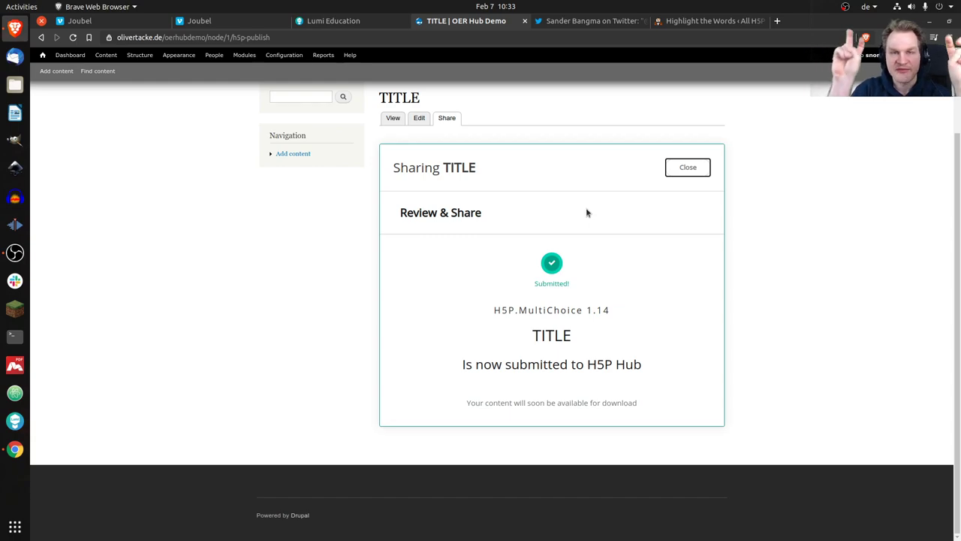
left_click(689, 168)
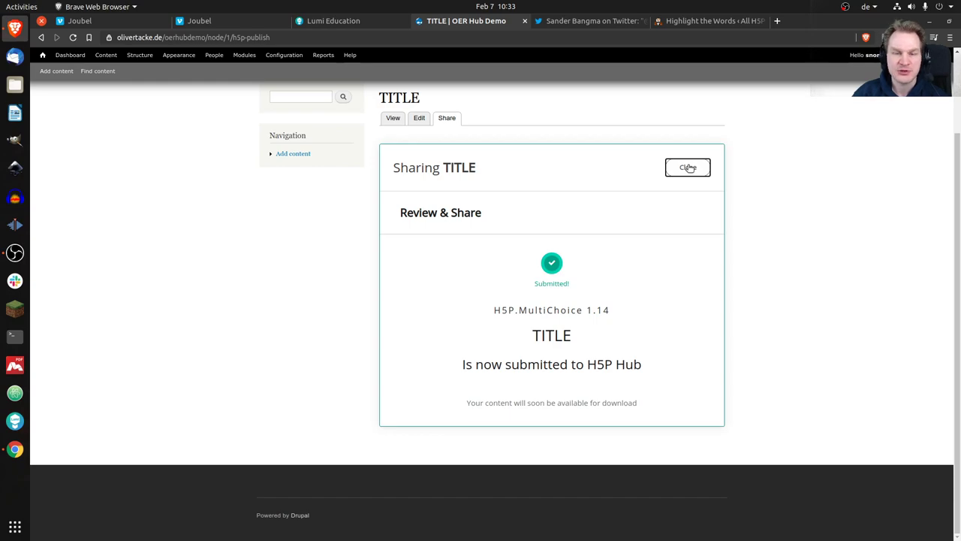
left_click(688, 167)
Confirm leaving the sharing process and open the 'Edit info for TITLE' form.
left_click(649, 274)
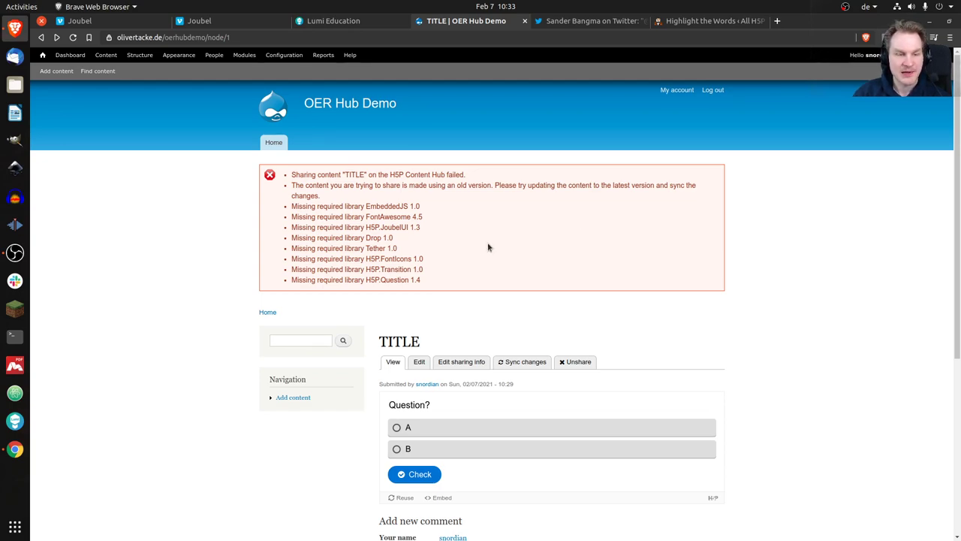
scroll(488, 248, "down", 3)
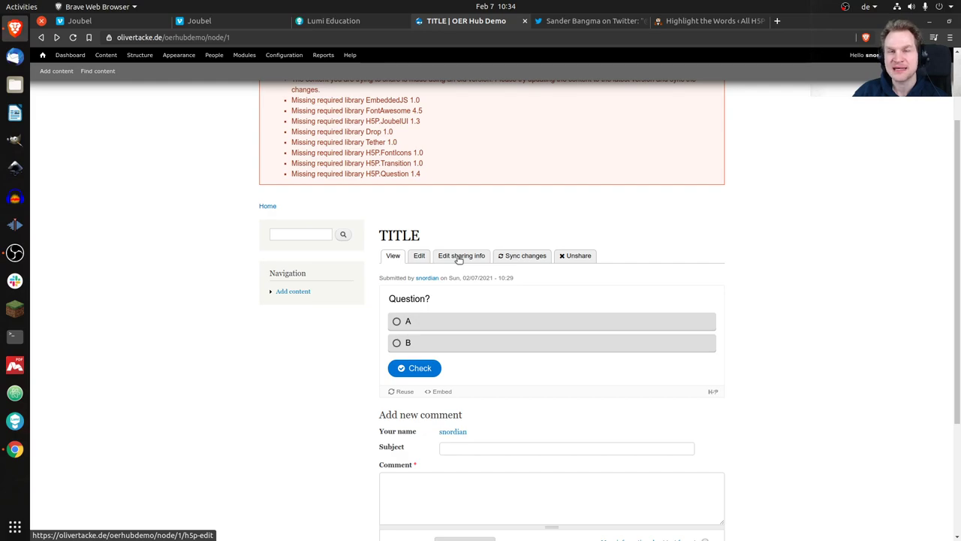
left_click(460, 259)
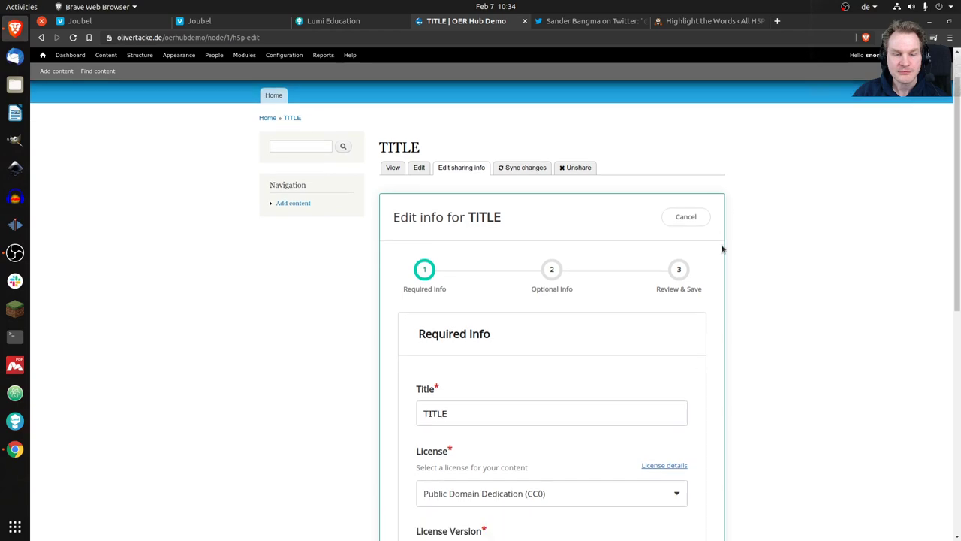
scroll(606, 247, "down", 3)
scroll(749, 222, "up", 3)
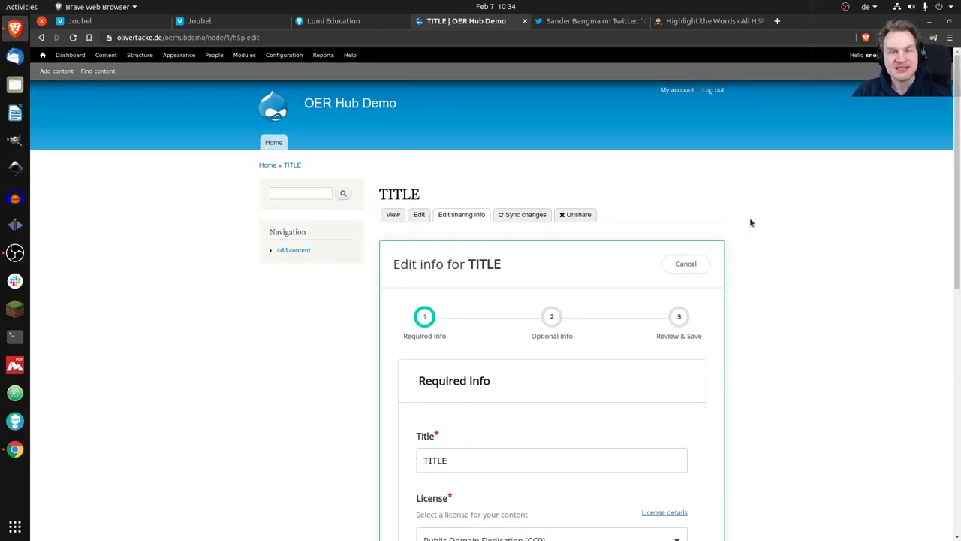
Try syncing TITLE's changes to the H5P Hub twice, then unshare the content.
left_click(524, 216)
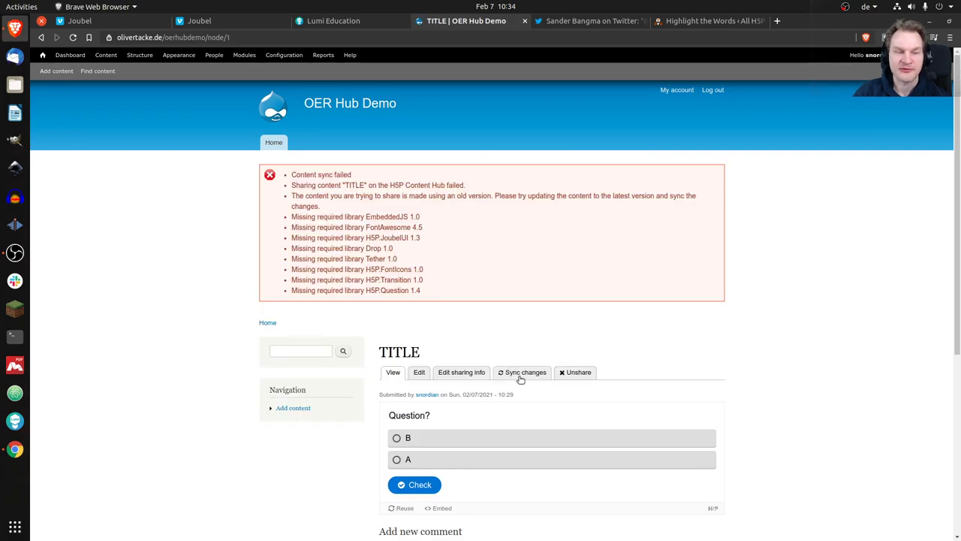
left_click(519, 377)
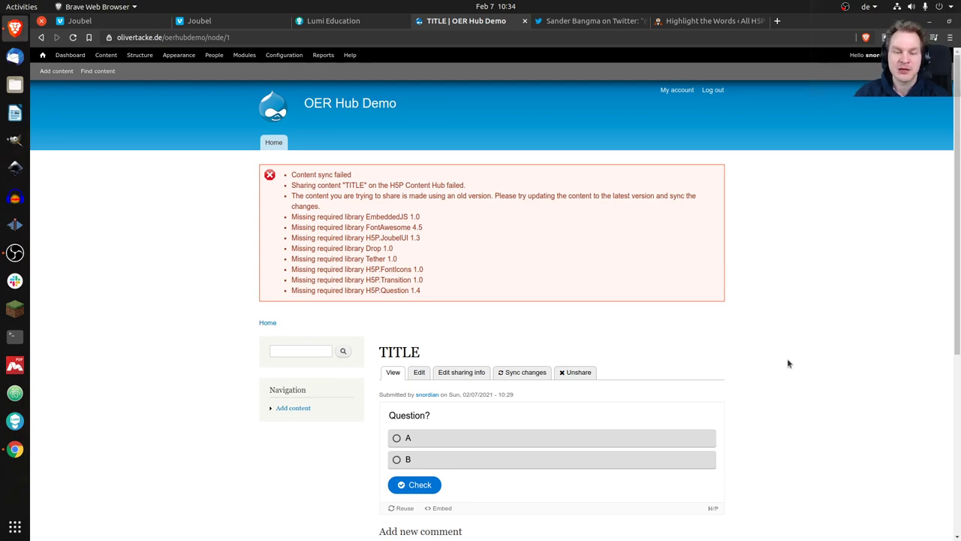
scroll(790, 381, "down", 2)
scroll(790, 381, "down", 1)
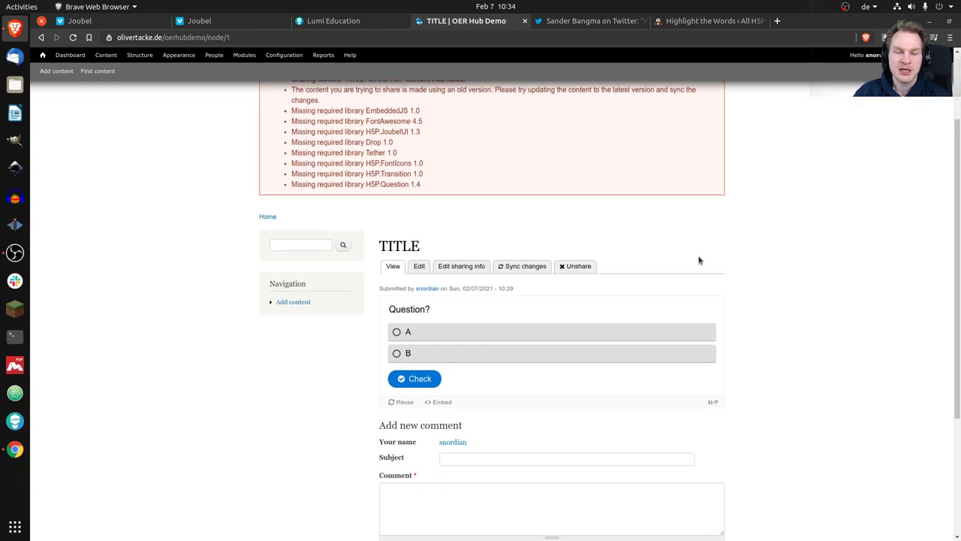
left_click(577, 269)
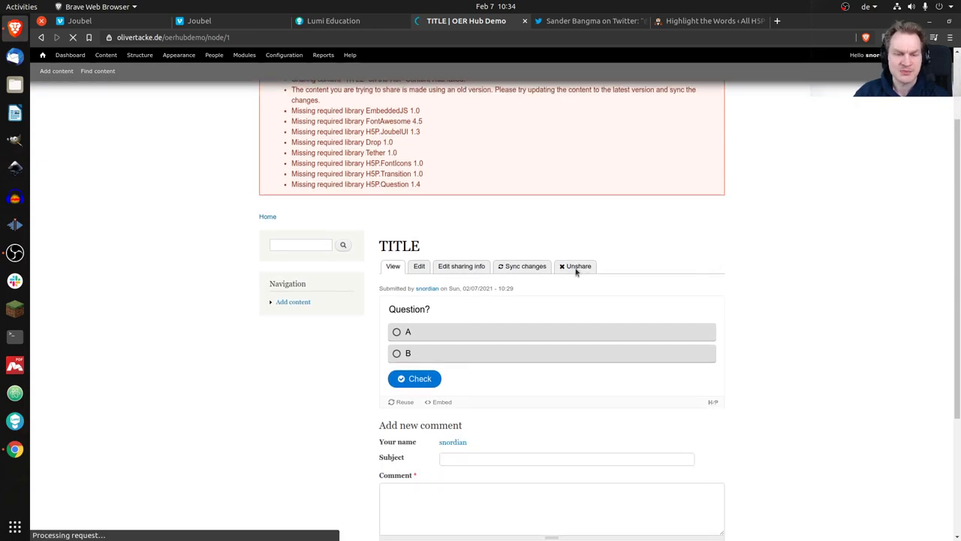